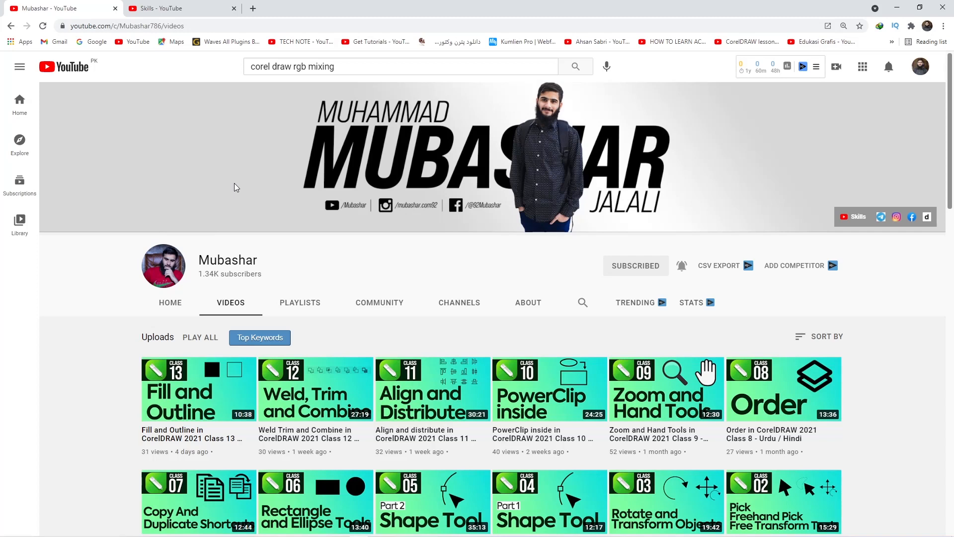
Step: Switch to the Skills YouTube channel and look through its uploaded videos
click(167, 7)
scroll(104, 327, up, 1)
scroll(103, 326, up, 7)
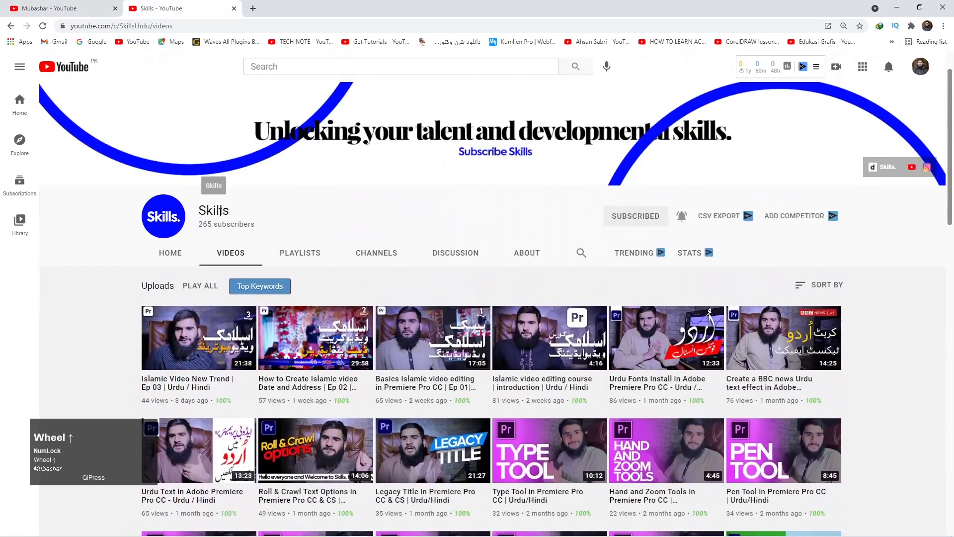
scroll(292, 211, down, 4)
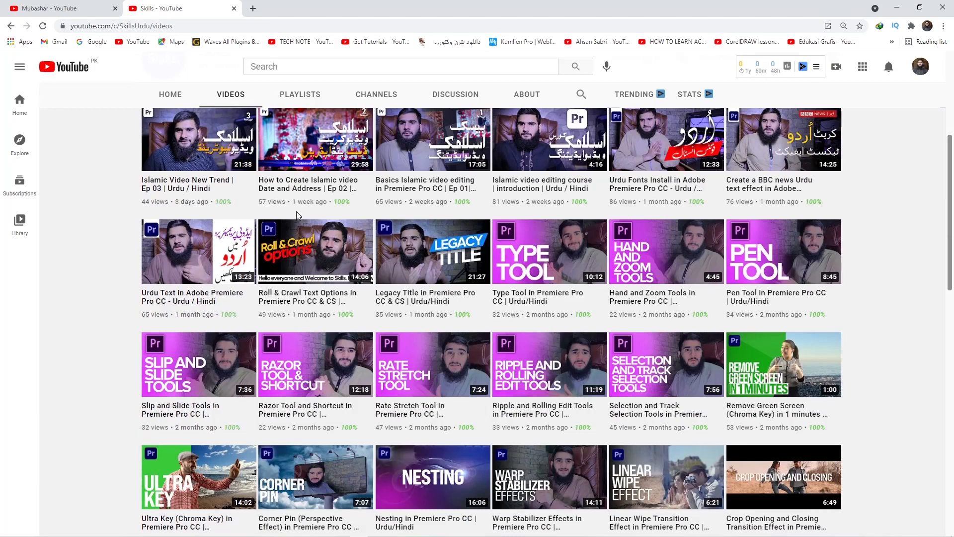
mouse_move(310, 241)
scroll(311, 240, up, 1)
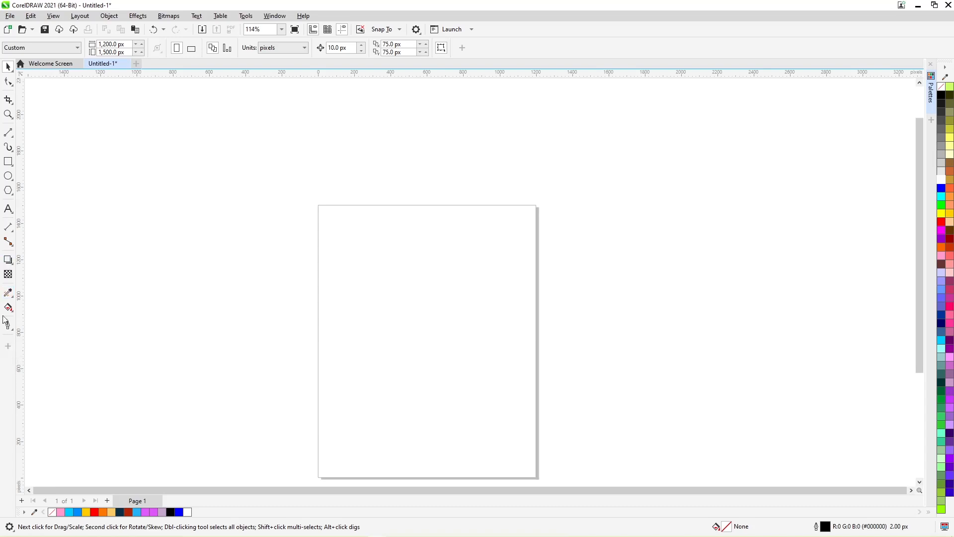
Step: Switch to CorelDRAW and review the tools listed for toolbox customization and the eyedropper tools
click(8, 348)
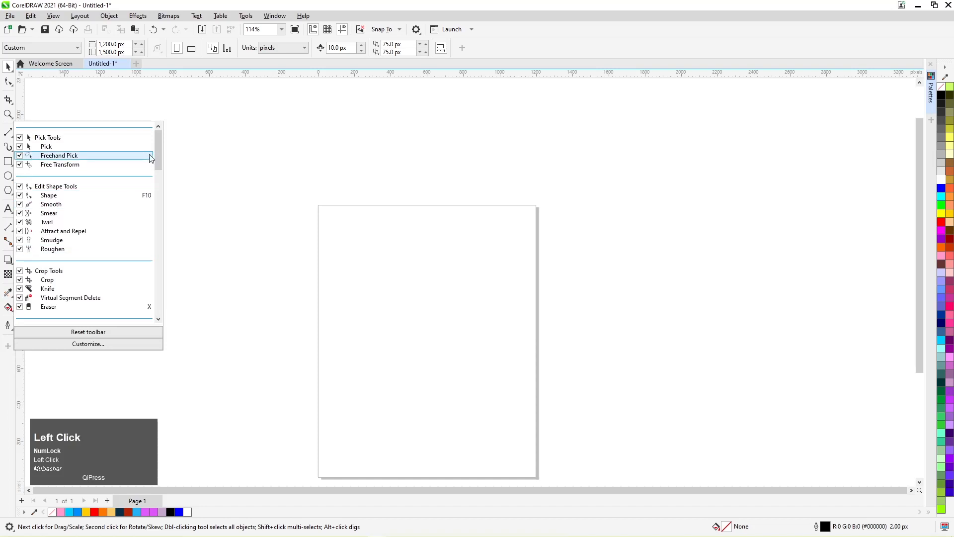
mouse_move(158, 142)
mouse_down()
mouse_move(160, 314)
mouse_move(149, 157)
mouse_up()
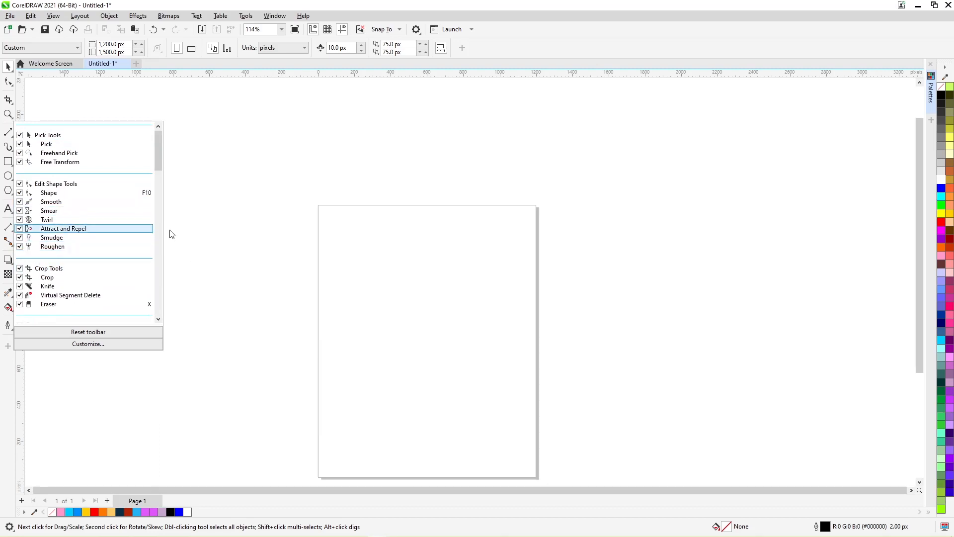
click(185, 226)
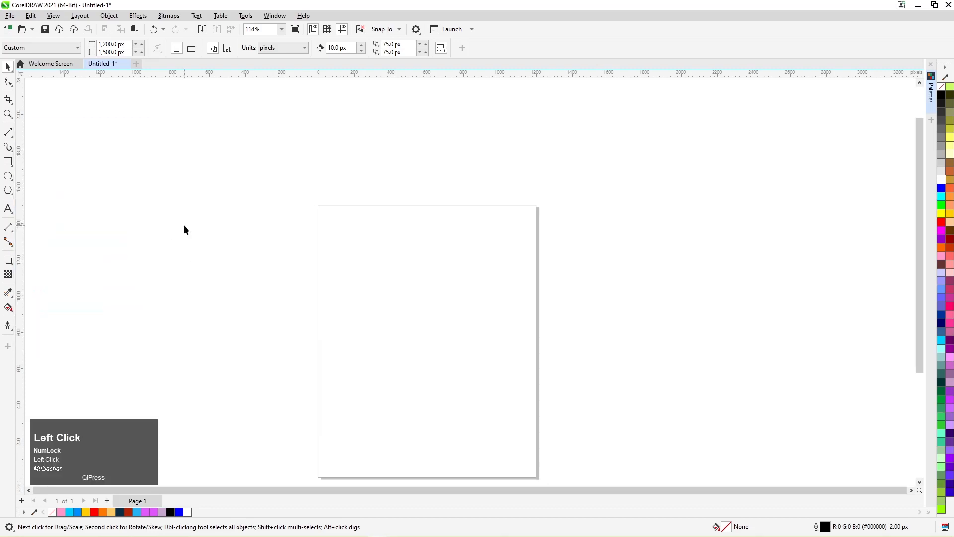
click(8, 293)
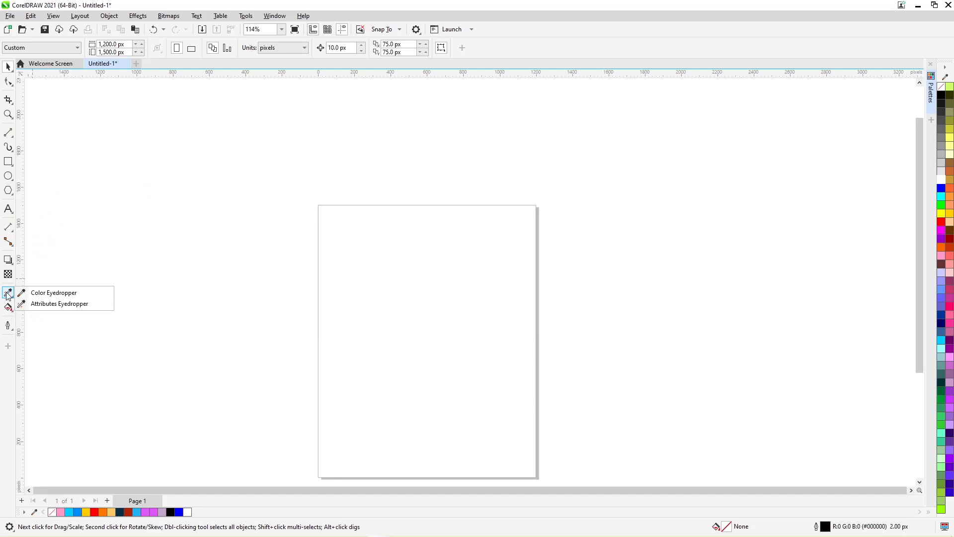
Step: Close the current document and create a new blank document with a 4 × 5 inch page
click(127, 64)
click(486, 299)
key(ctrl+n)
key(Return)
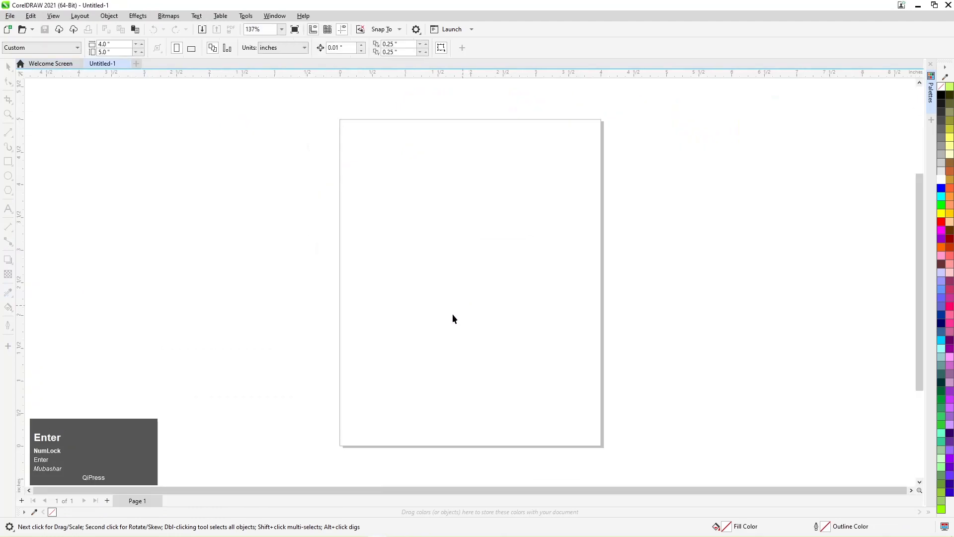
scroll(428, 261, down, 1)
scroll(428, 259, up, 1)
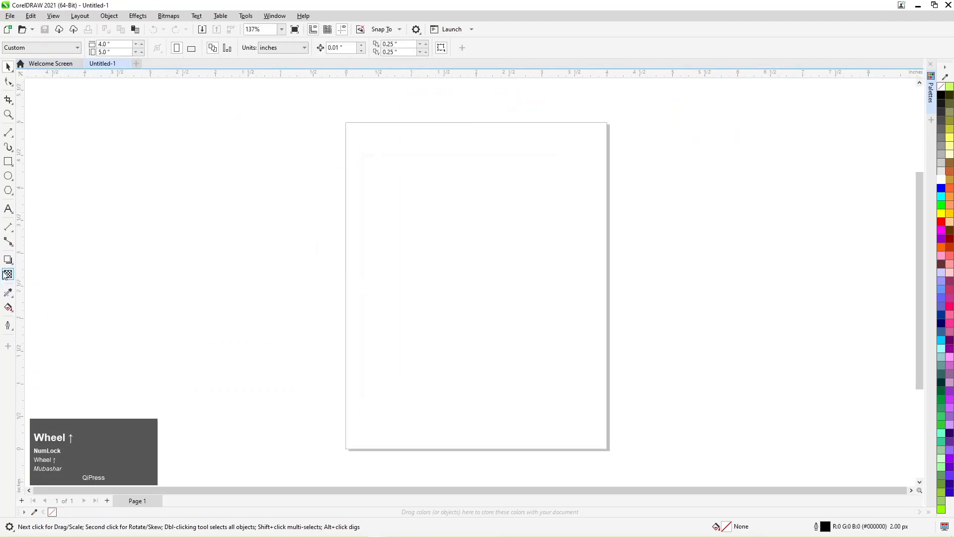
Step: Draw a square about 1.44 inches wide beside the page and place a copy of it to its right
click(8, 292)
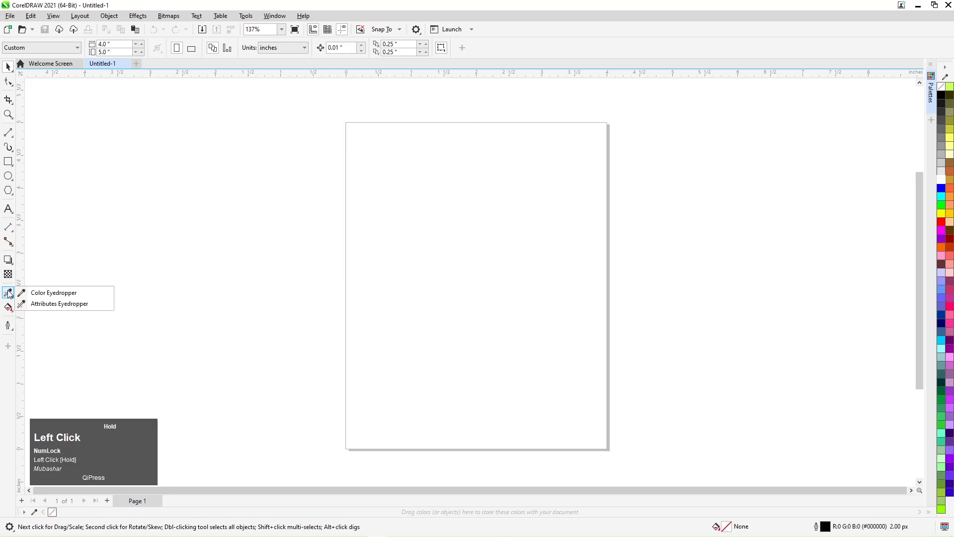
click(8, 161)
drag(212, 190, 280, 287)
key(space)
drag(267, 214, 380, 219)
shift+right_click(381, 218)
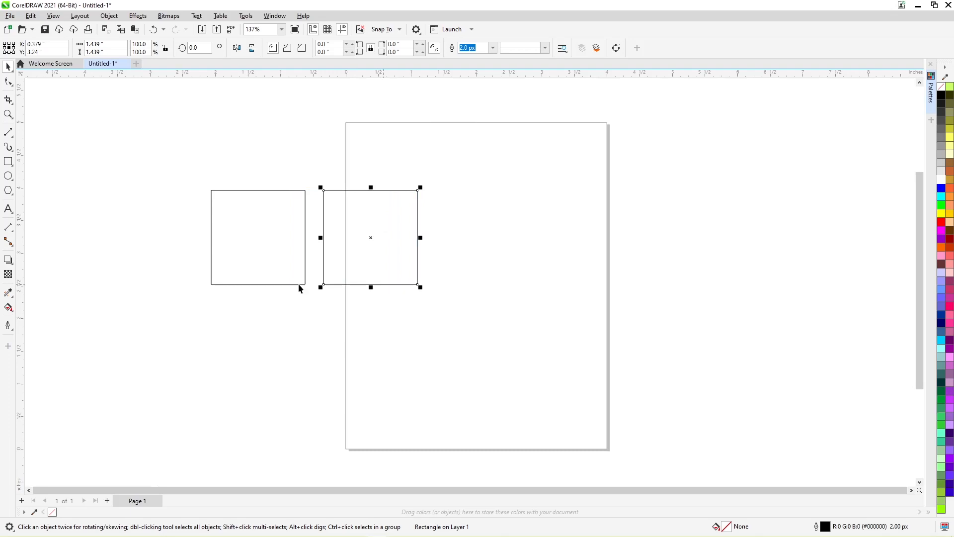
Step: Fill the left square with red (#FF0000) and move it slightly away from its copy
click(262, 270)
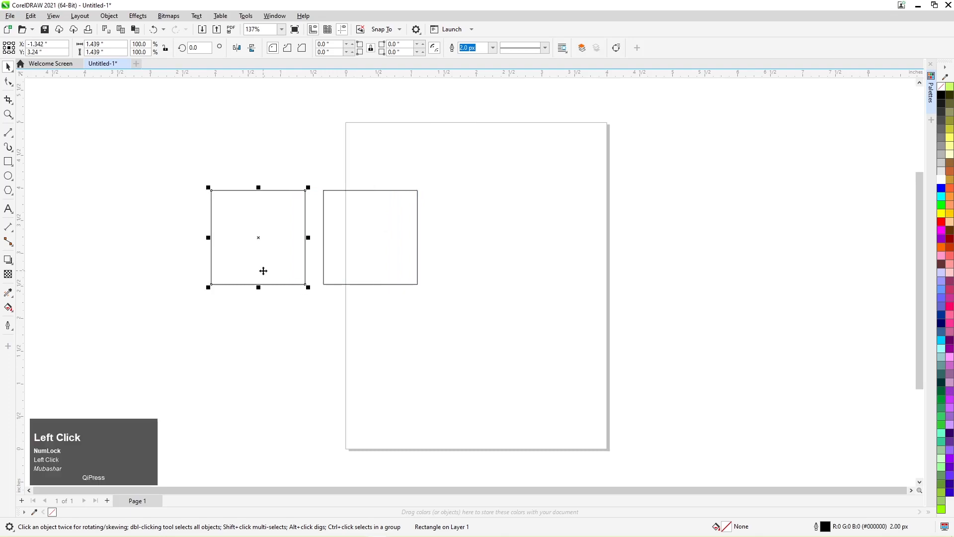
click(942, 224)
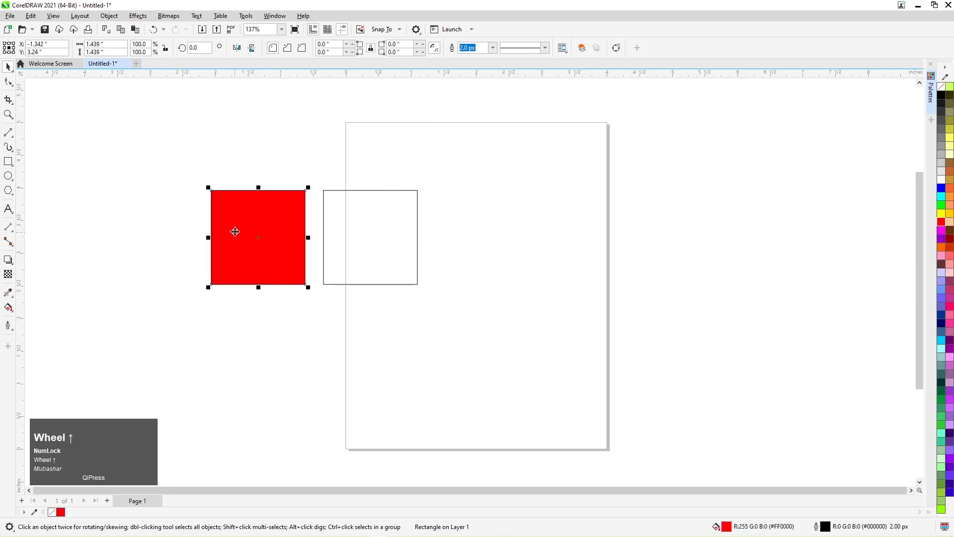
scroll(235, 231, up, 2)
drag(317, 254, 295, 253)
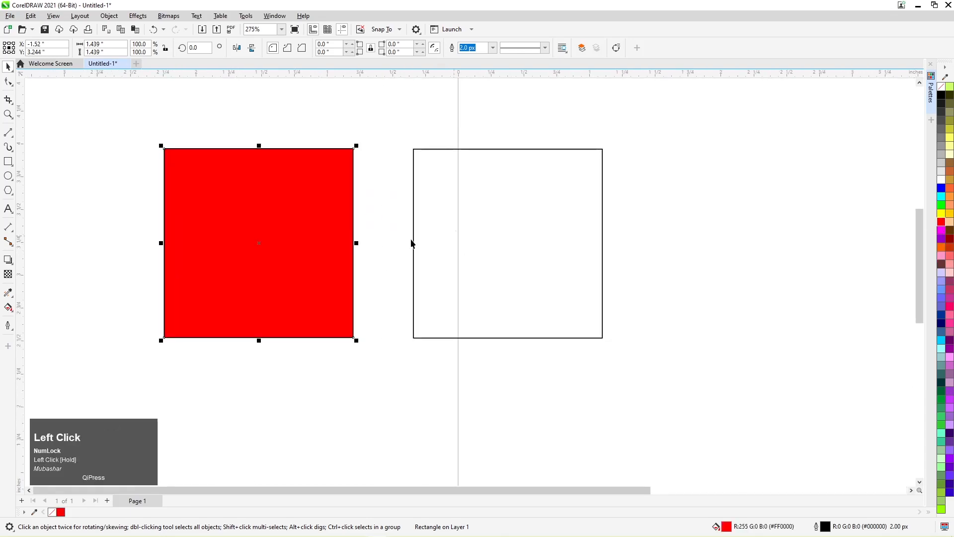
Step: Remove the outline of the red square
right_click(941, 87)
click(545, 206)
click(199, 257)
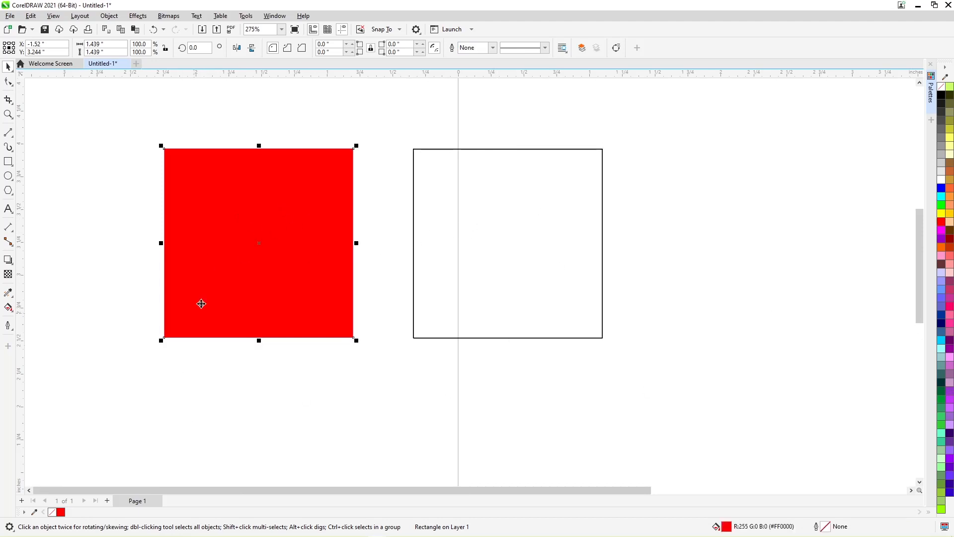
Step: Change the left square's uniform fill to blue #006AFF (R 0, G 106, B 255)
key(F11)
click(354, 149)
click(341, 181)
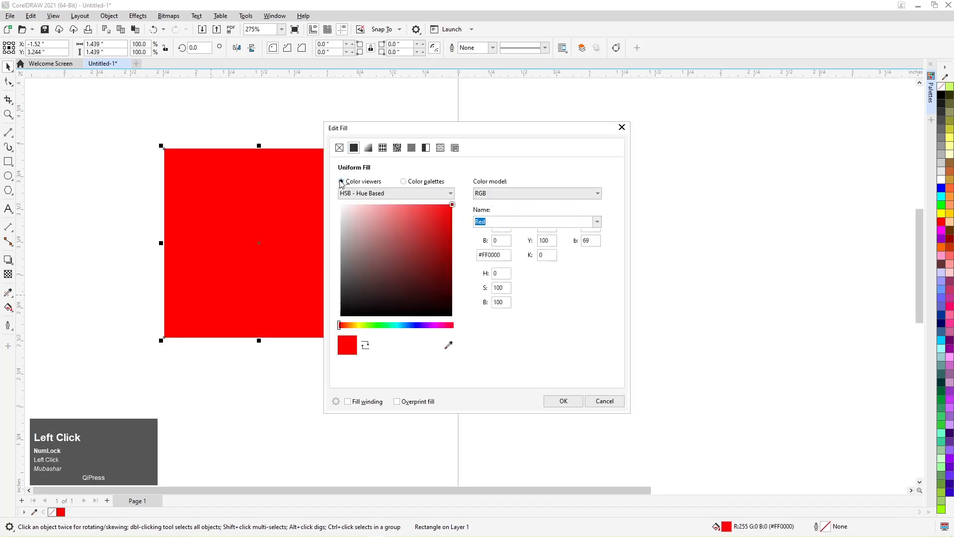
click(407, 325)
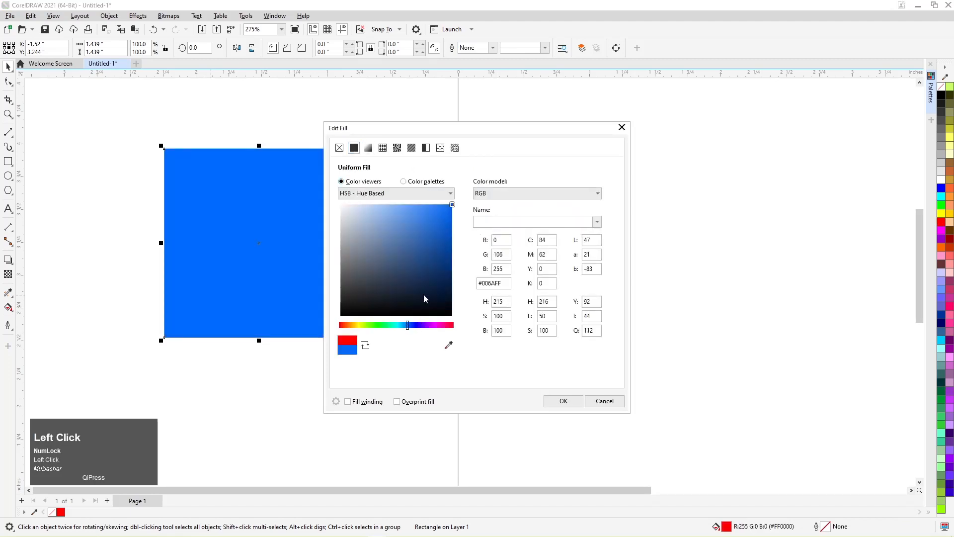
click(579, 398)
scroll(383, 354, down, 3)
scroll(381, 337, up, 3)
click(263, 283)
click(292, 424)
click(294, 187)
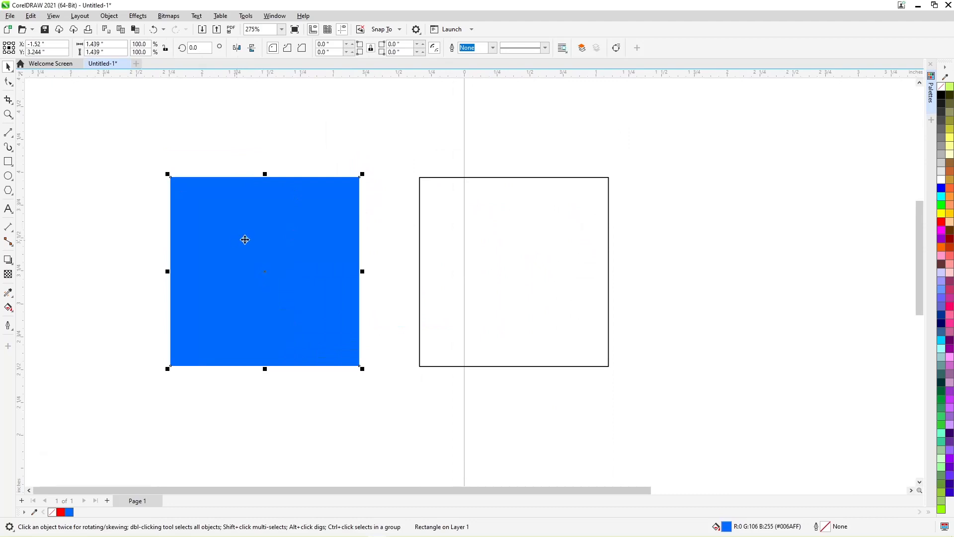
Step: Sample the blue of the left square with the Color Eyedropper and apply it as the right square's fill
click(8, 293)
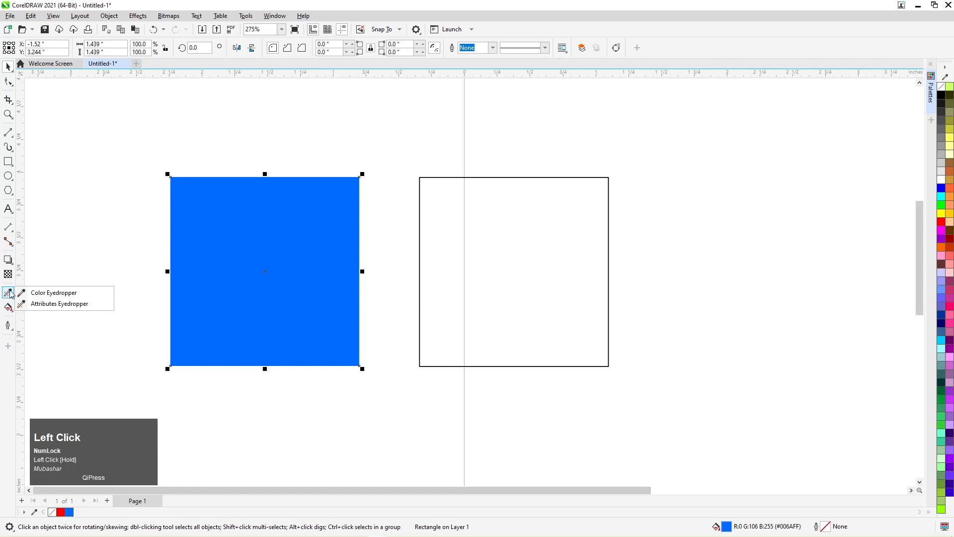
click(38, 293)
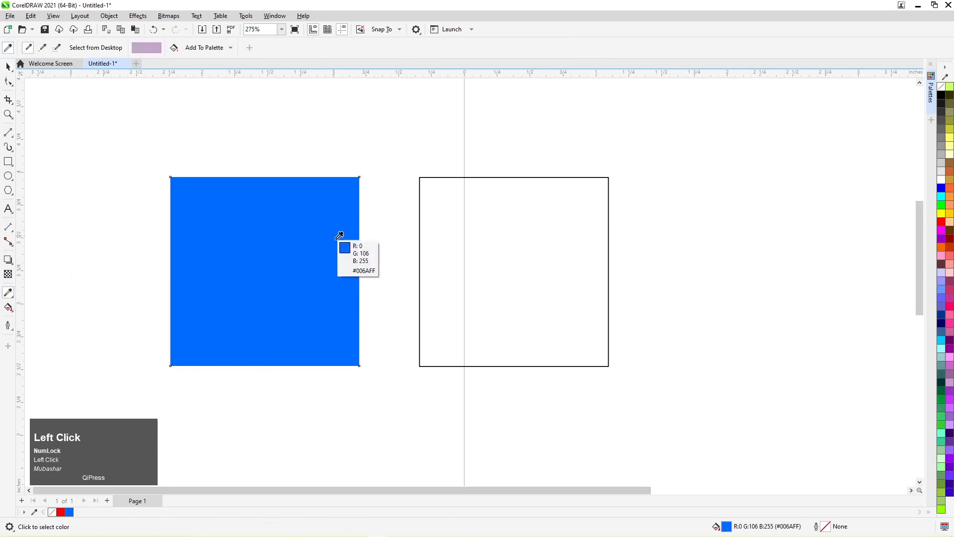
click(289, 228)
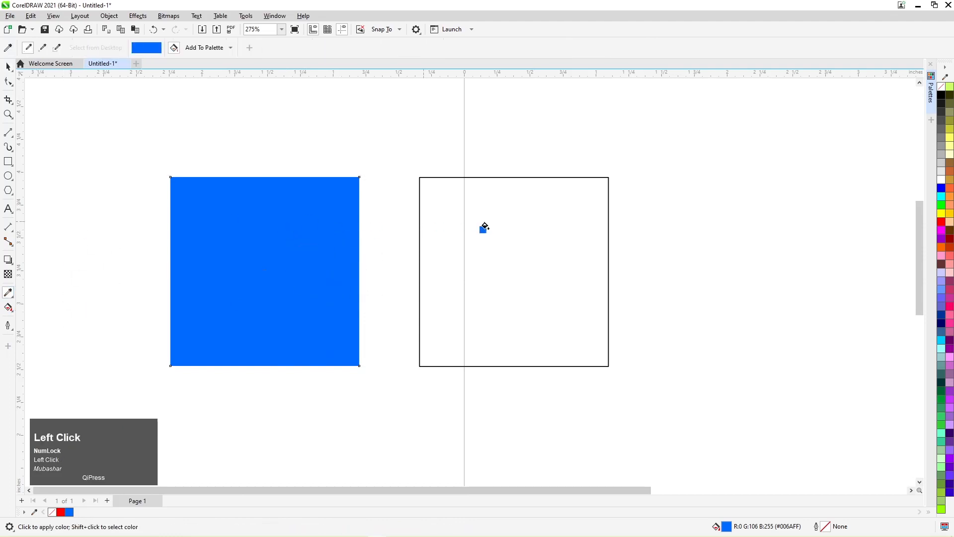
click(509, 231)
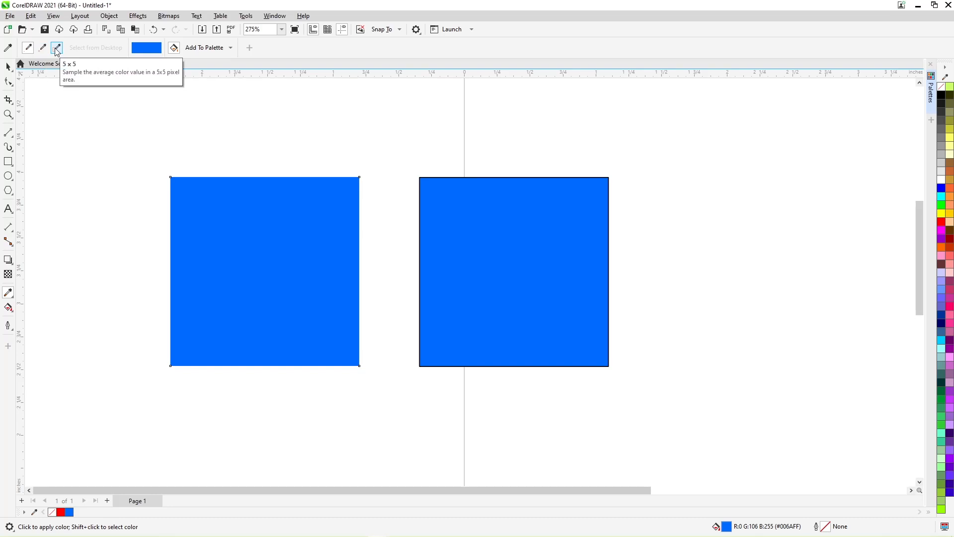
Step: Draw a small square about 0.1 inch wide above the left blue square, filled with yellow #FFCC00 and without an outline
click(8, 66)
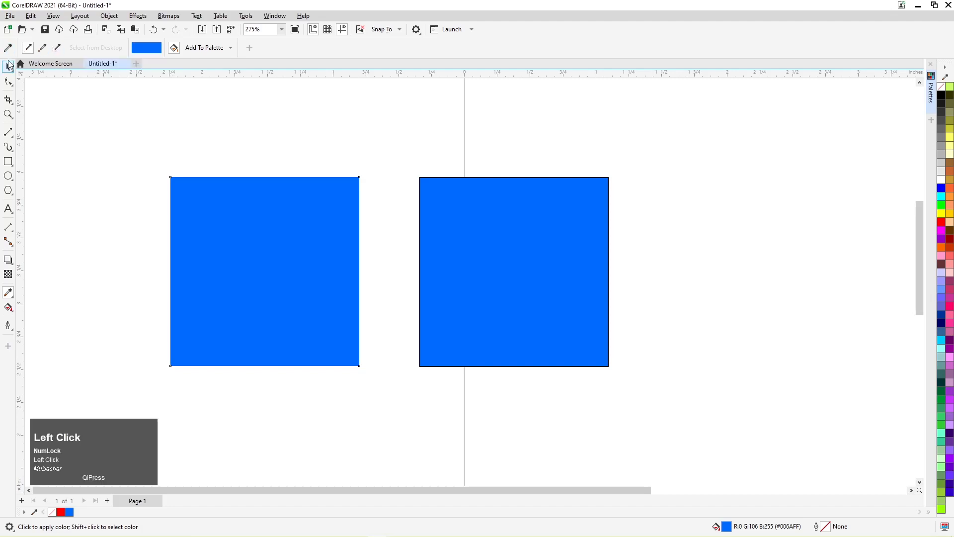
drag(172, 124, 233, 131)
click(6, 68)
click(157, 127)
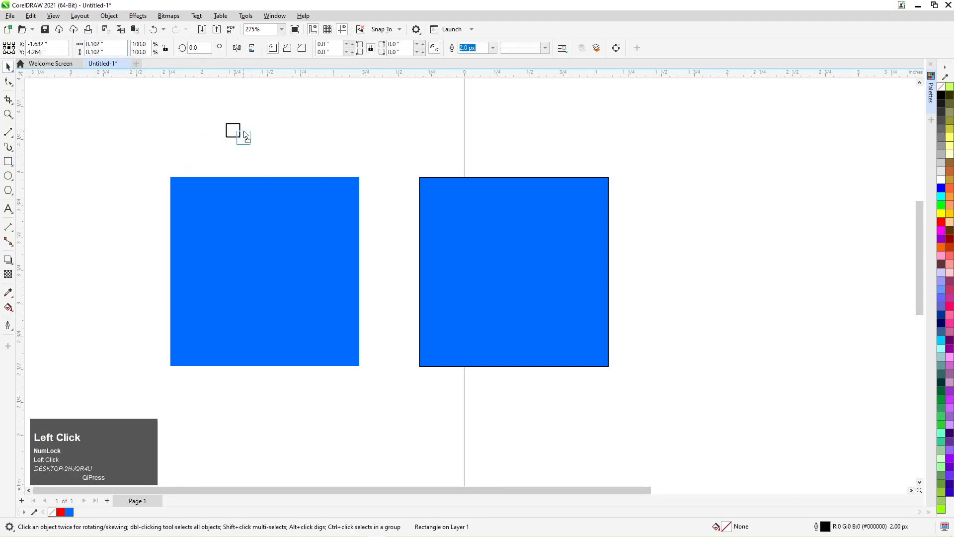
scroll(243, 135, up, 2)
drag(243, 135, 261, 141)
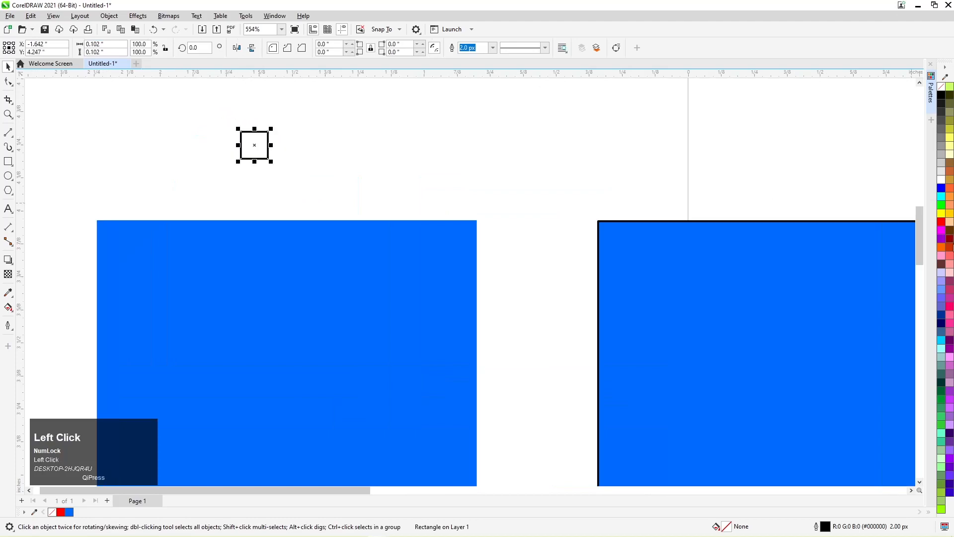
click(951, 218)
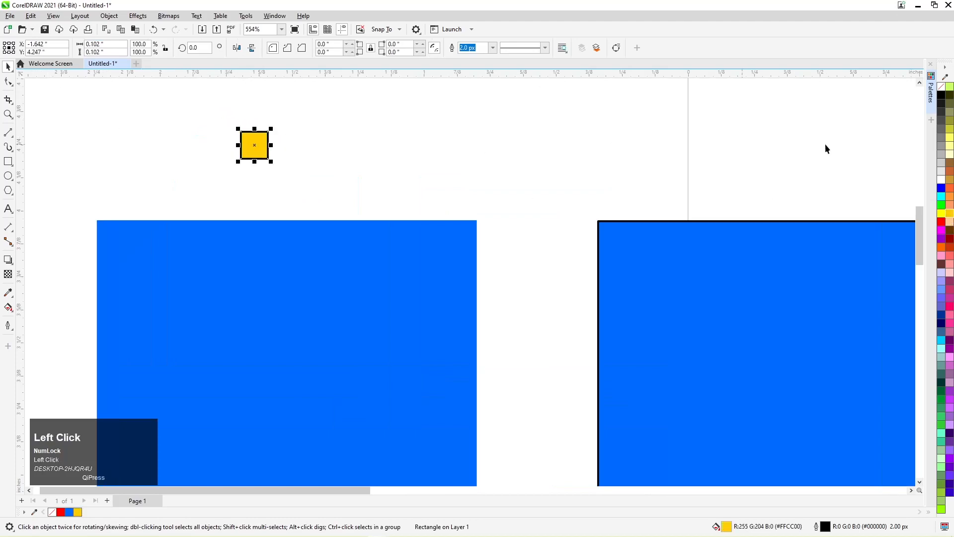
right_click(941, 87)
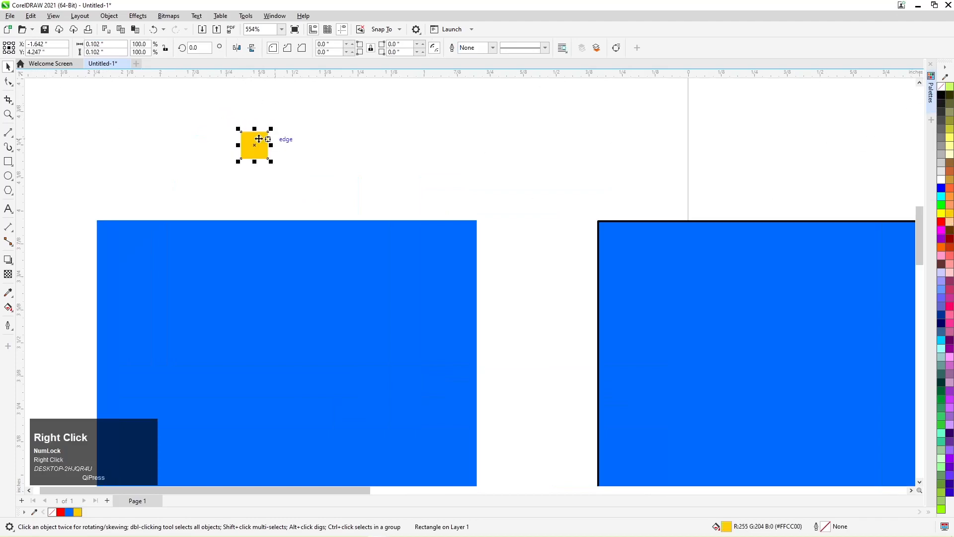
Step: Activate the Color Eyedropper and set its sample size to 5 x 5 pixels after trying the 2 x 2 option
drag(7, 292, 36, 297)
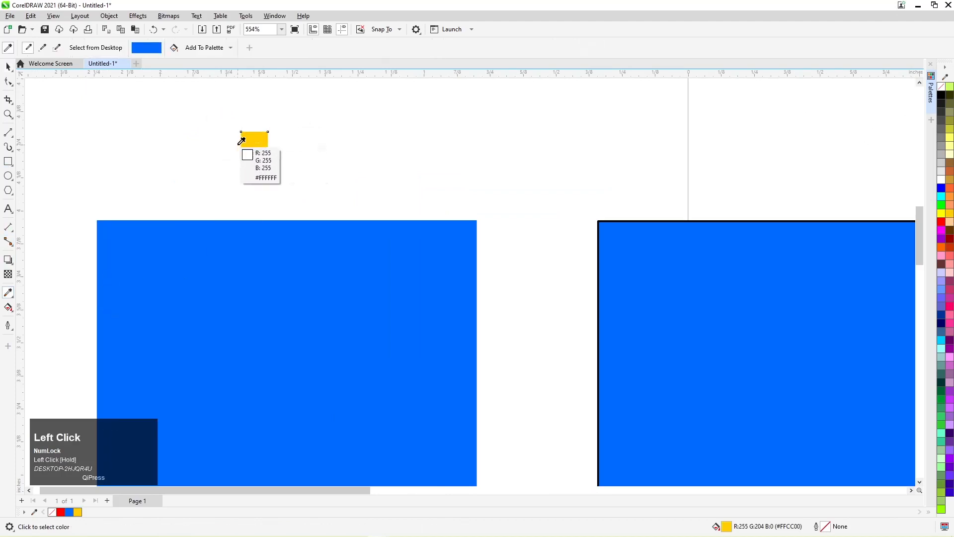
click(29, 50)
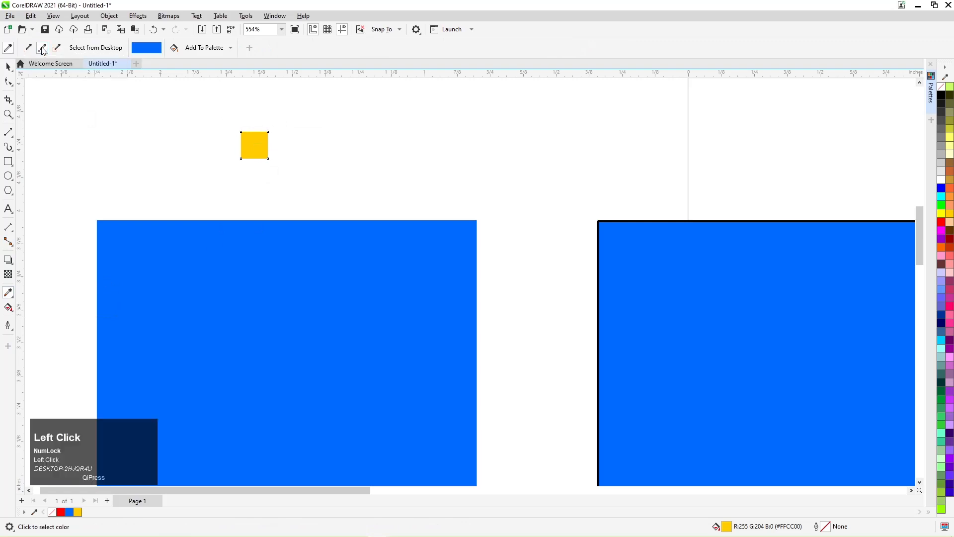
click(44, 49)
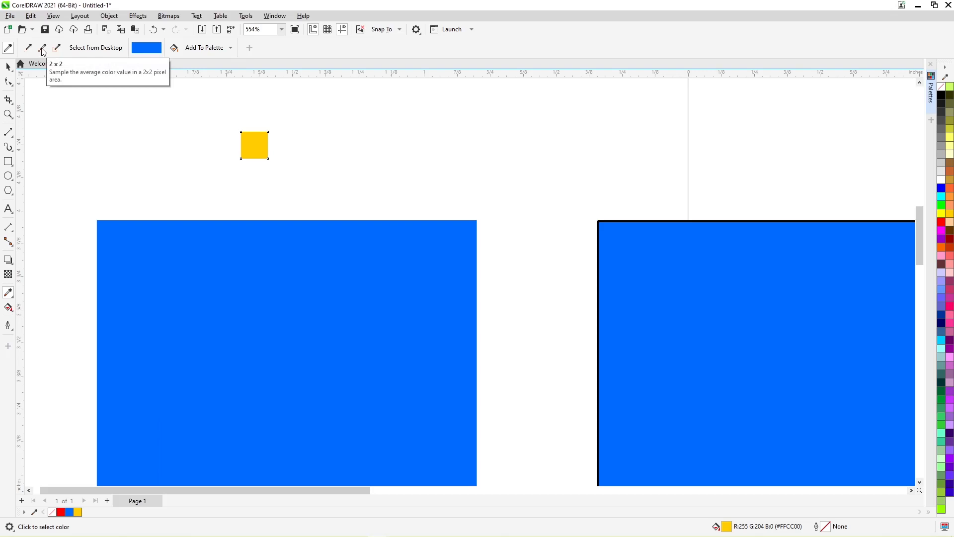
click(42, 49)
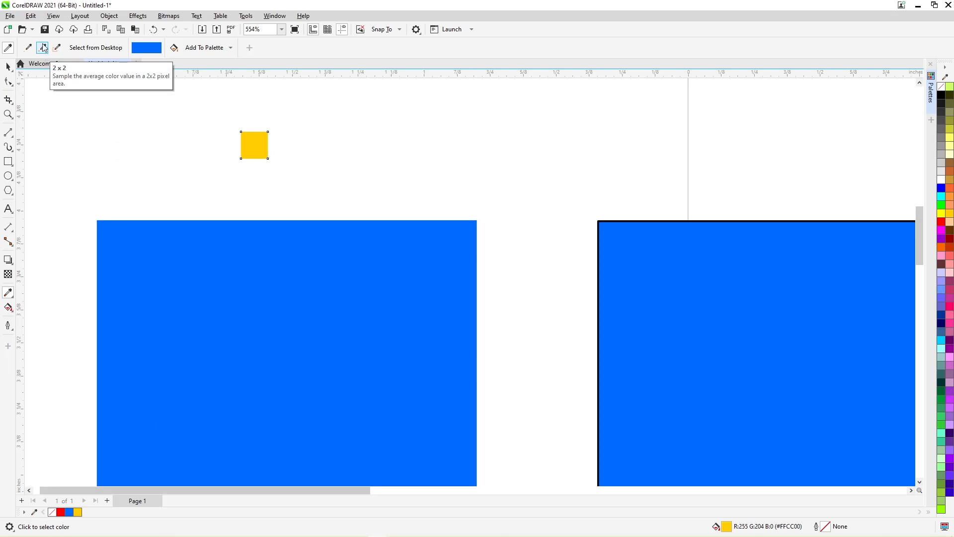
click(57, 47)
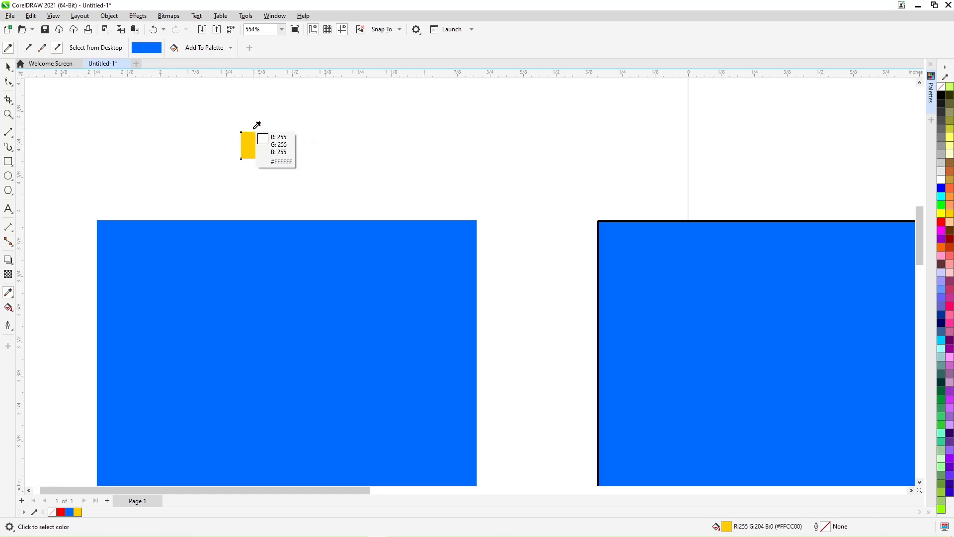
Step: Apply a diagonal fountain fill to the small square, from yellow at the lower-right corner to red at the upper-left
click(182, 117)
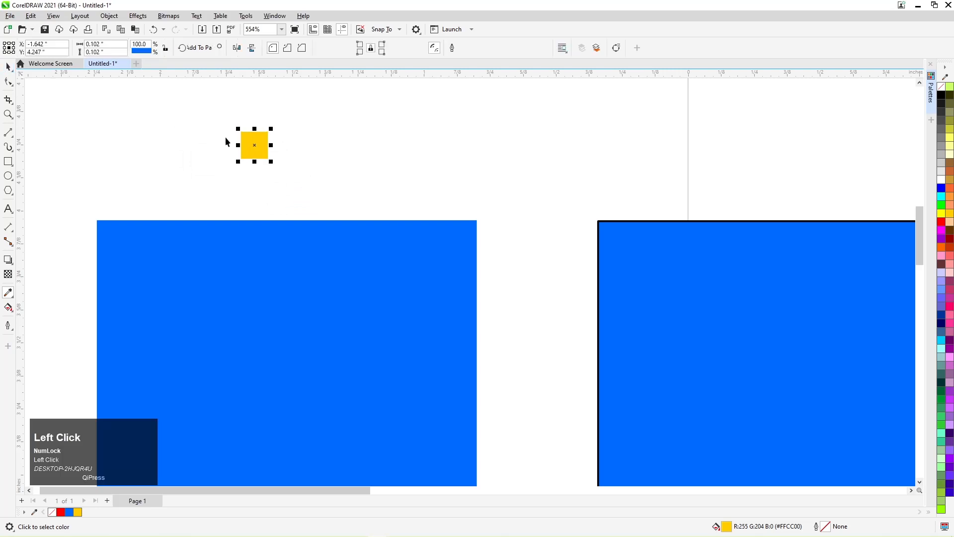
key(g)
drag(267, 159, 242, 132)
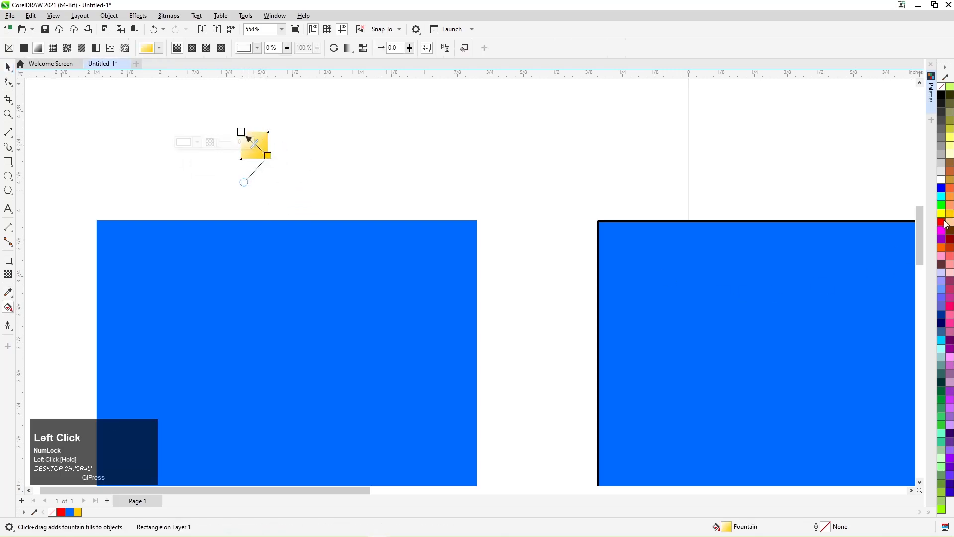
click(946, 224)
click(9, 68)
scroll(283, 129, up, 2)
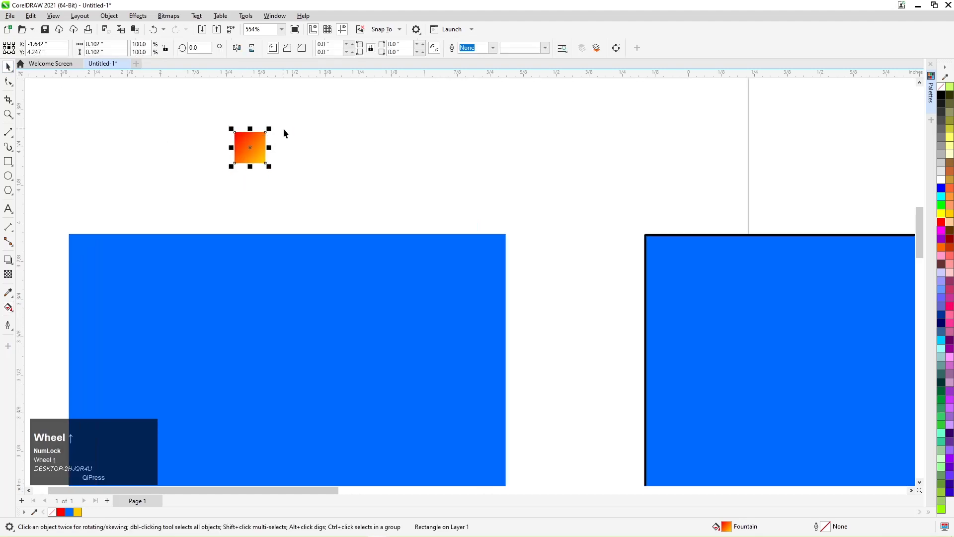
Step: Reposition the small gradient square slightly within the space above the left blue square
click(281, 163)
scroll(281, 163, up, 1)
scroll(281, 162, down, 3)
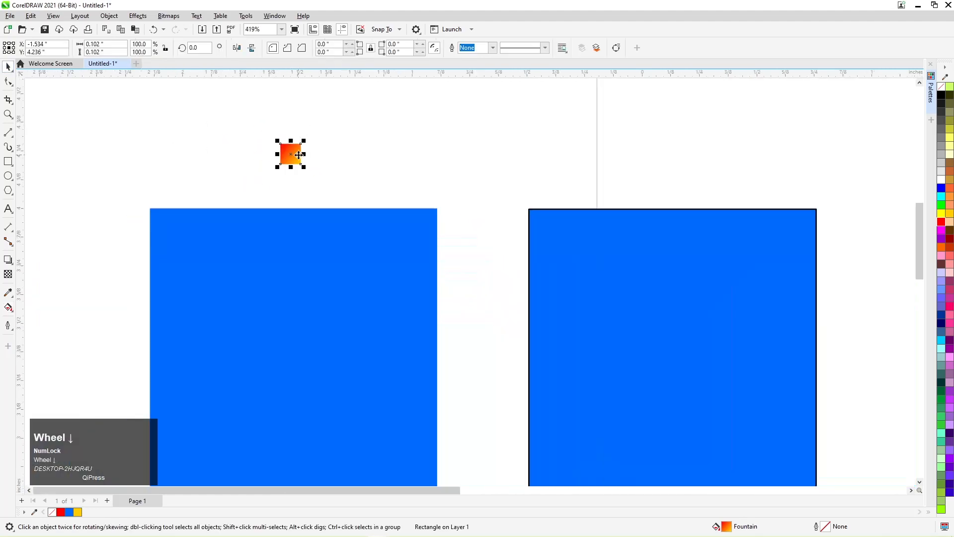
scroll(281, 162, up, 3)
drag(283, 154, 258, 172)
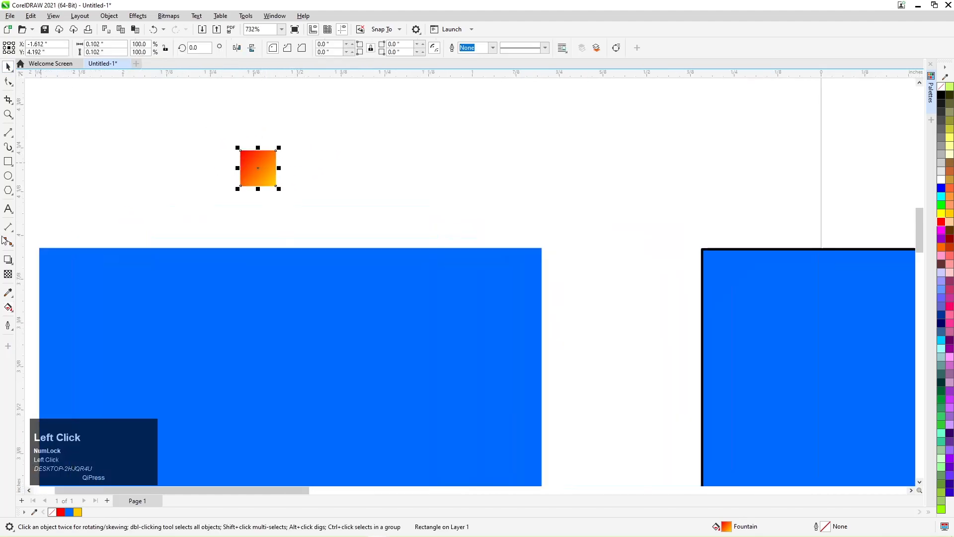
Step: Activate the Color Eyedropper and set its sample size to 2 x 2 pixels after trying the 1 x 1 option
click(9, 292)
click(30, 293)
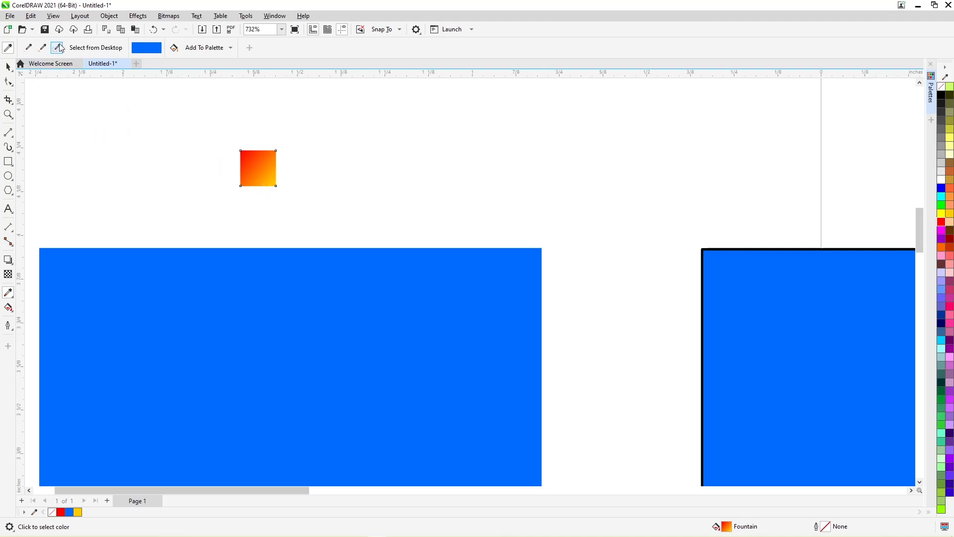
click(28, 47)
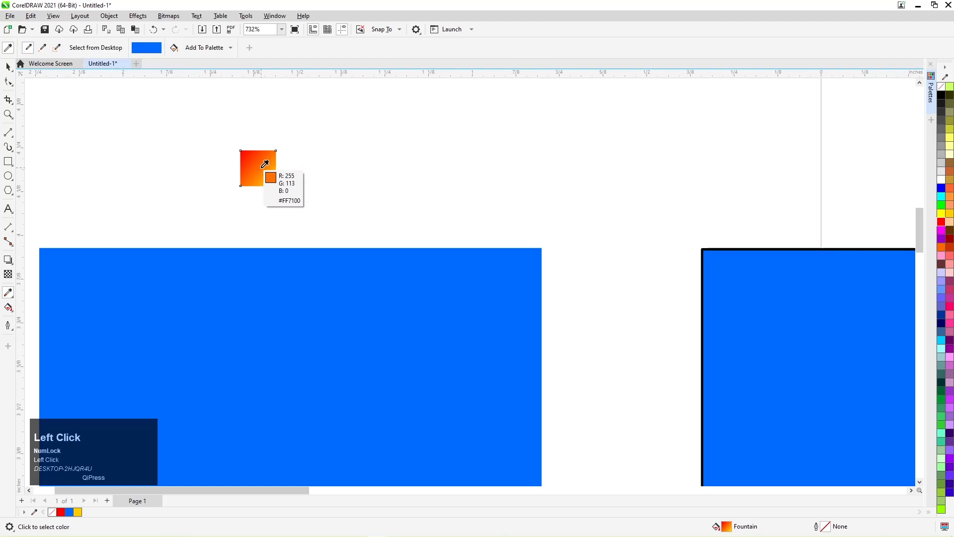
click(42, 47)
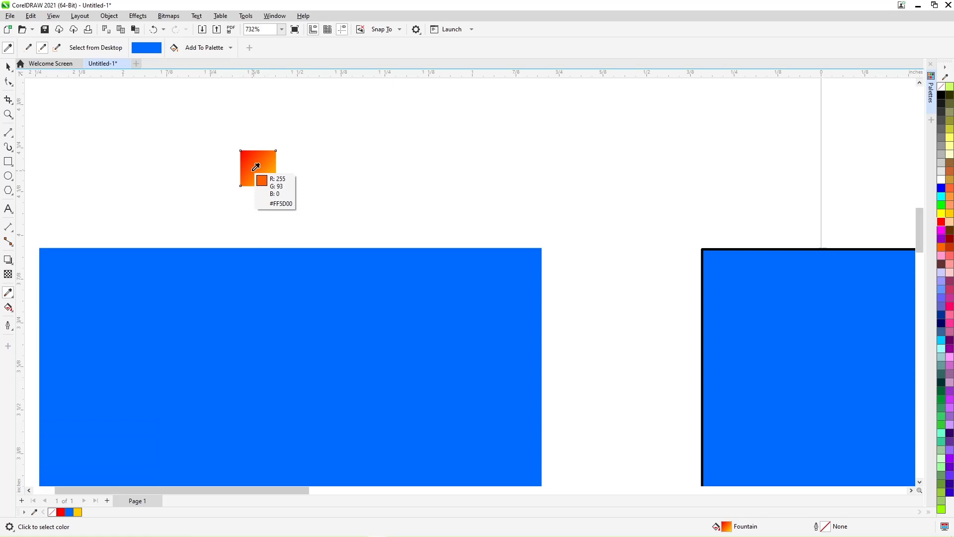
Step: Sample the orange near the centre of the small gradient square and apply it as the right square's fill
click(256, 167)
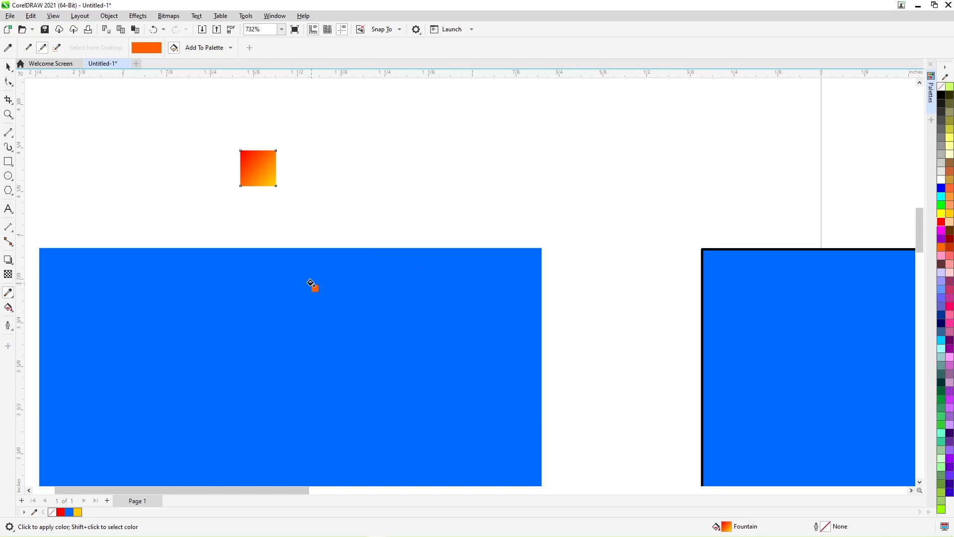
scroll(300, 178, down, 1)
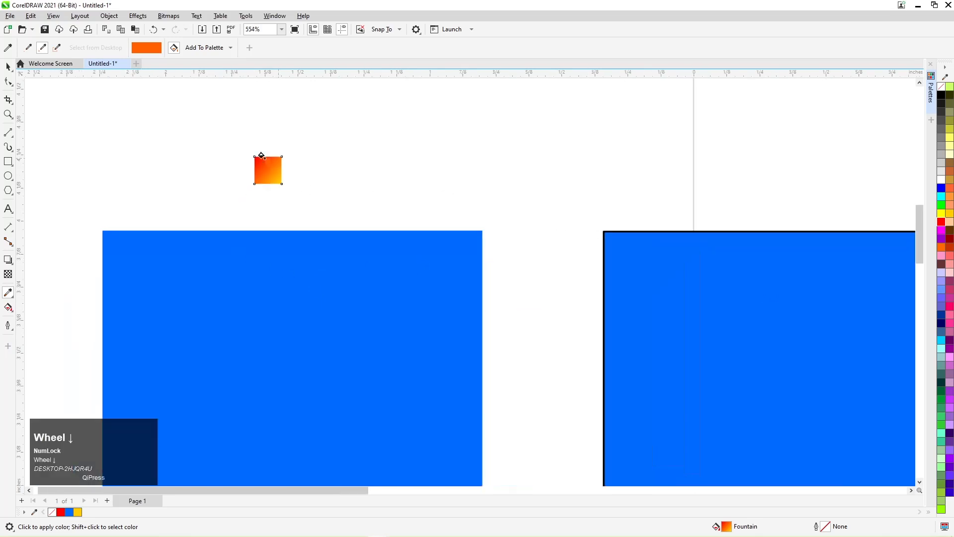
click(696, 261)
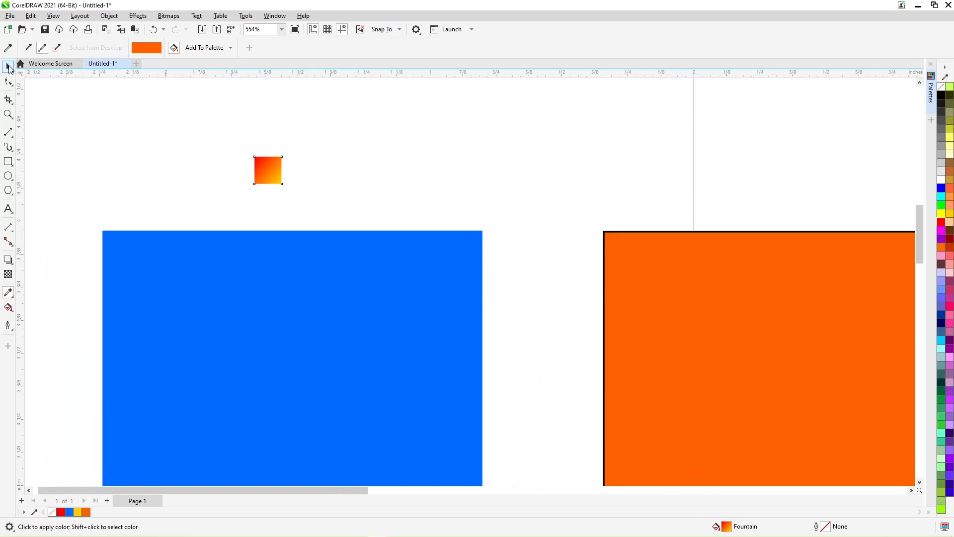
Step: Delete the small gradient square above the left blue square
click(9, 67)
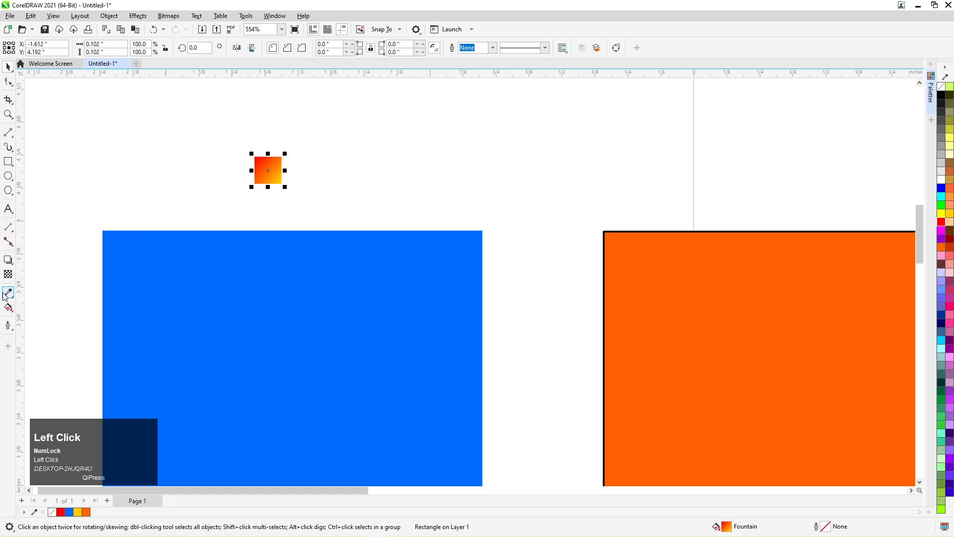
click(6, 295)
click(6, 67)
drag(271, 169, 308, 170)
key(Delete)
Step: Activate the Color Eyedropper again, set its sample size to 5 x 5 pixels and enable Select from Desktop
click(9, 293)
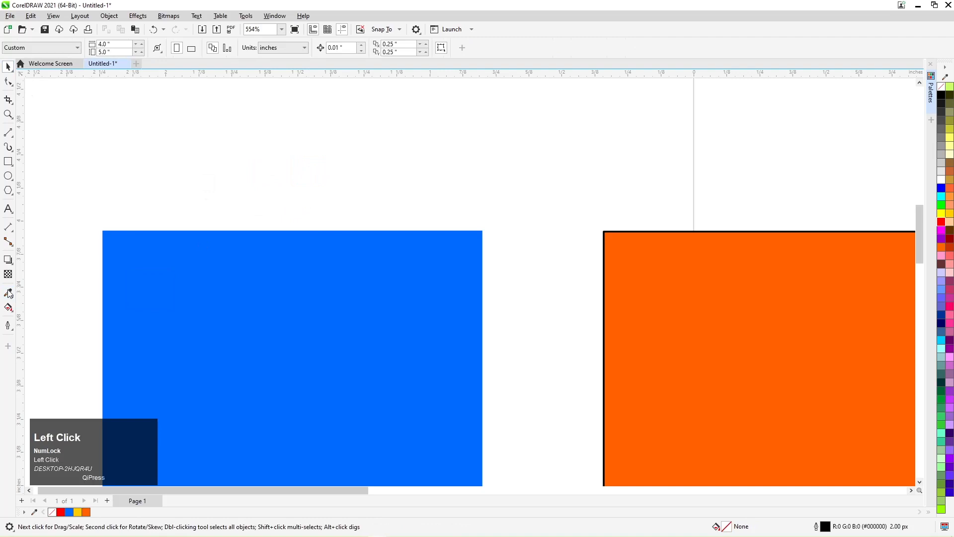
click(8, 294)
click(30, 293)
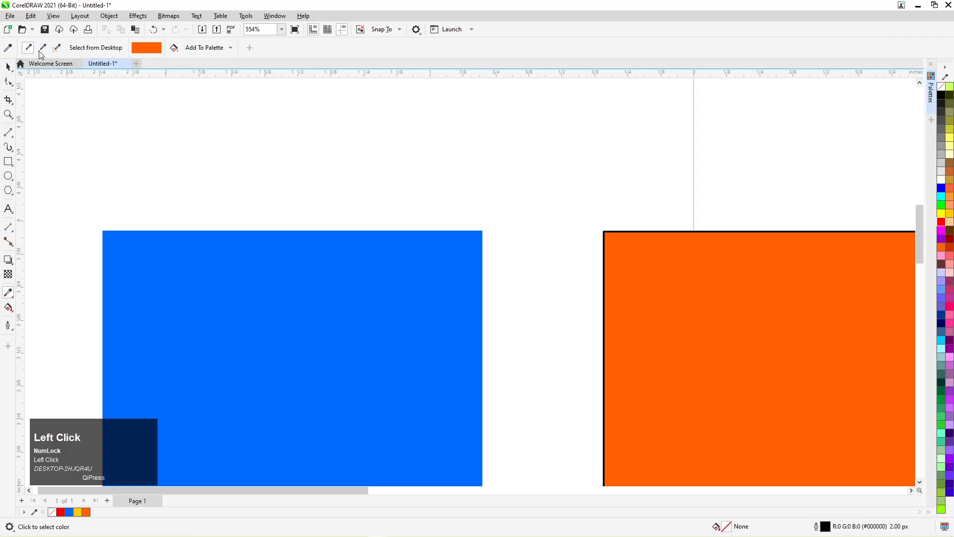
click(56, 48)
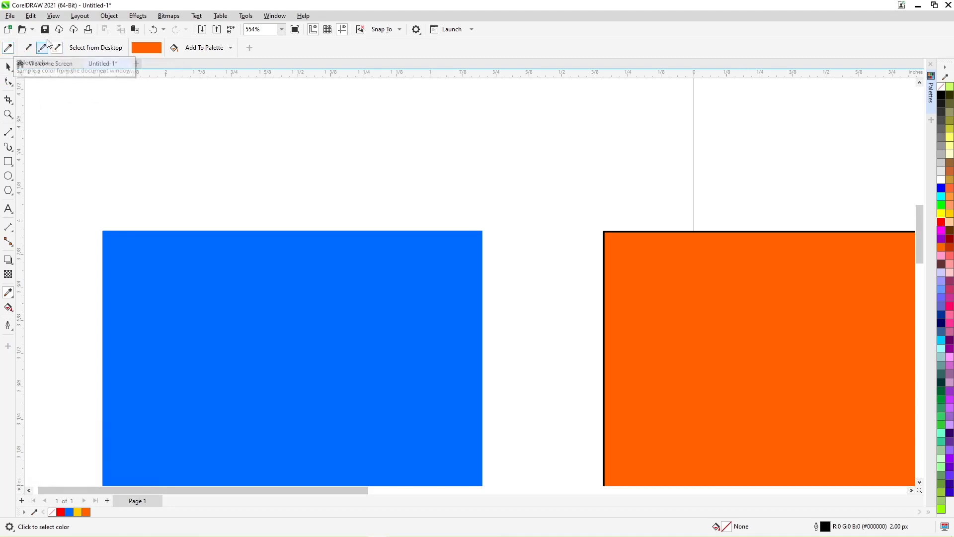
mouse_move(252, 4)
mouse_down()
mouse_move(416, 101)
mouse_move(493, 96)
mouse_move(347, 3)
mouse_move(248, 0)
mouse_up()
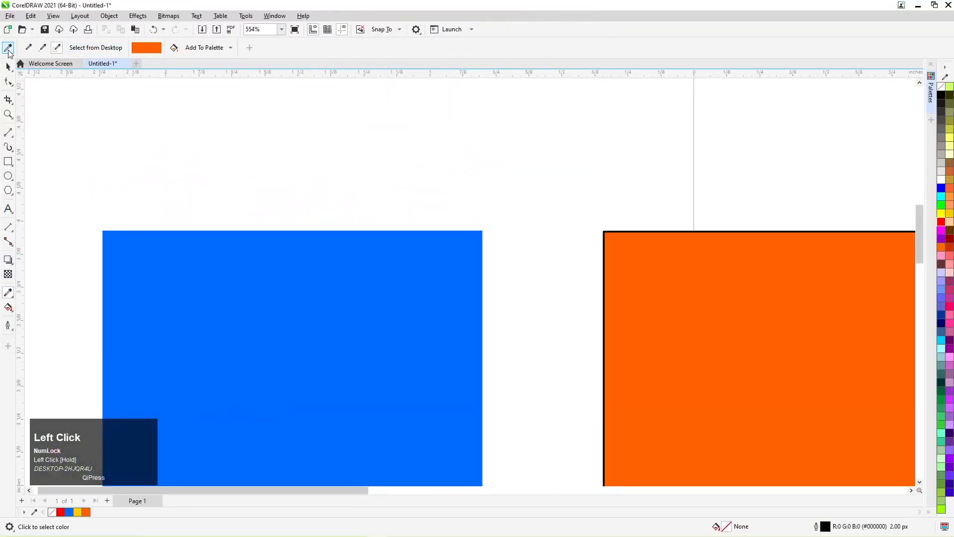
click(92, 50)
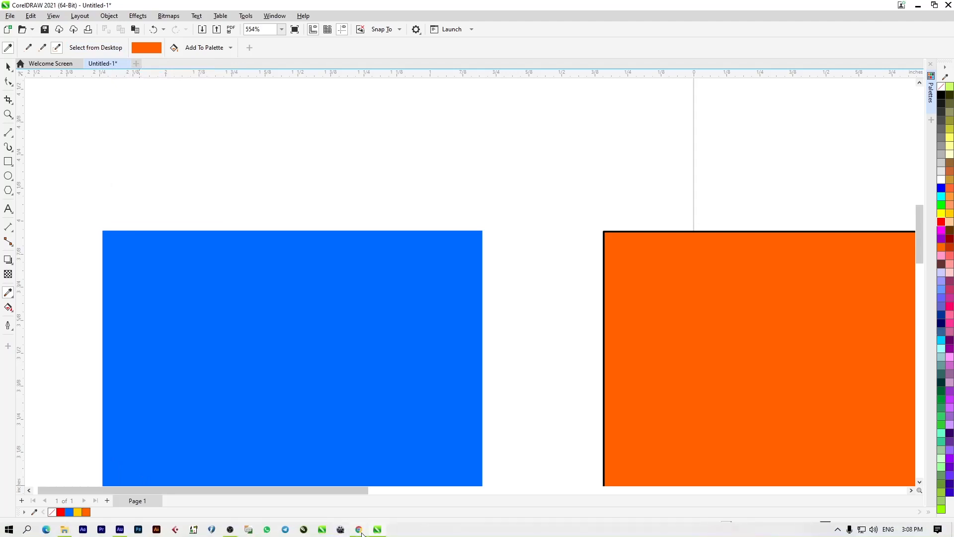
Step: Switch to Chrome and search Google for "background" in a new tab
mouse_move(359, 530)
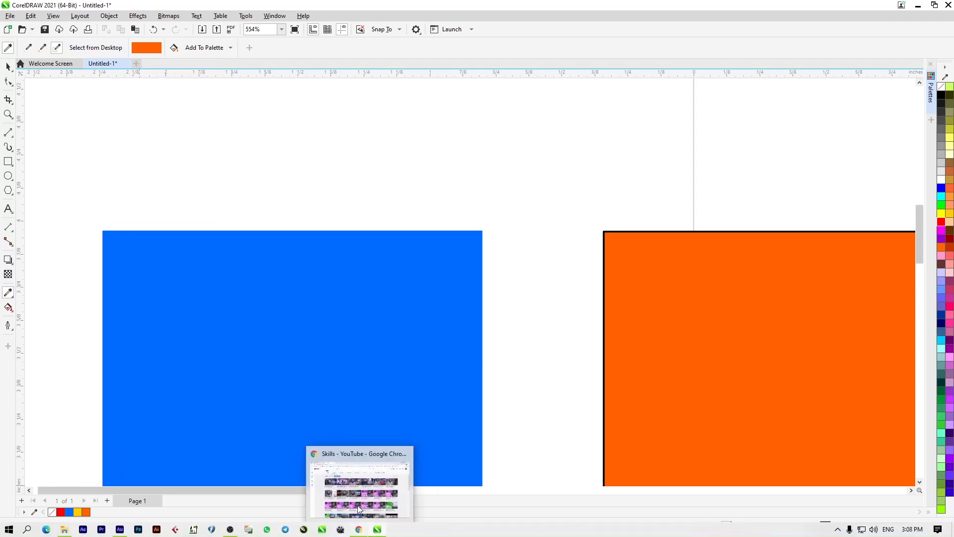
click(360, 506)
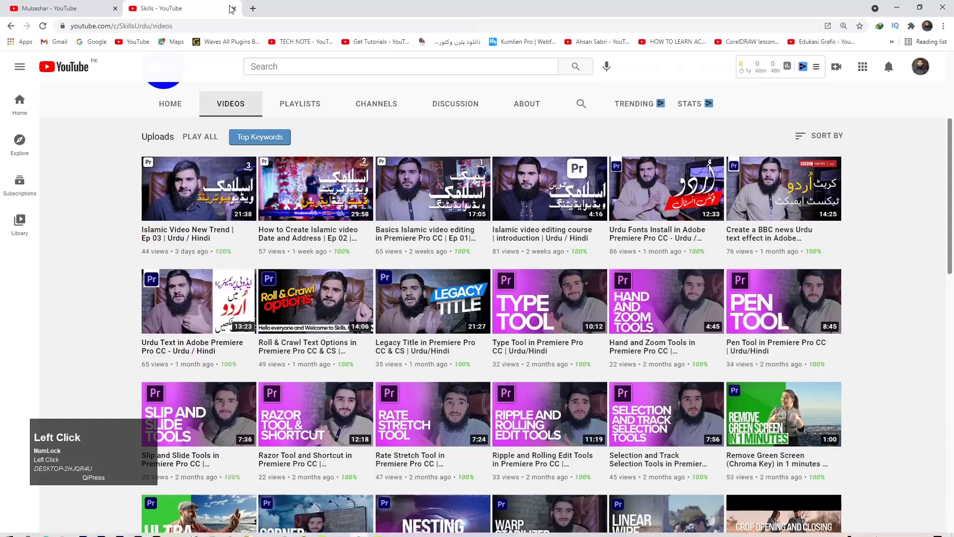
click(253, 8)
click(247, 25)
key(Down)
key(Return)
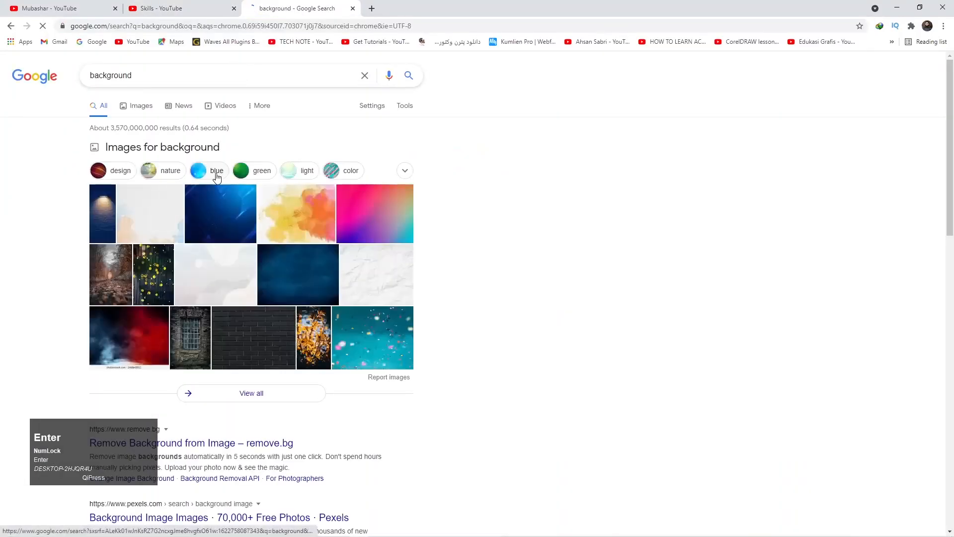
Step: Show the image results for "background" and filter them to green
click(131, 107)
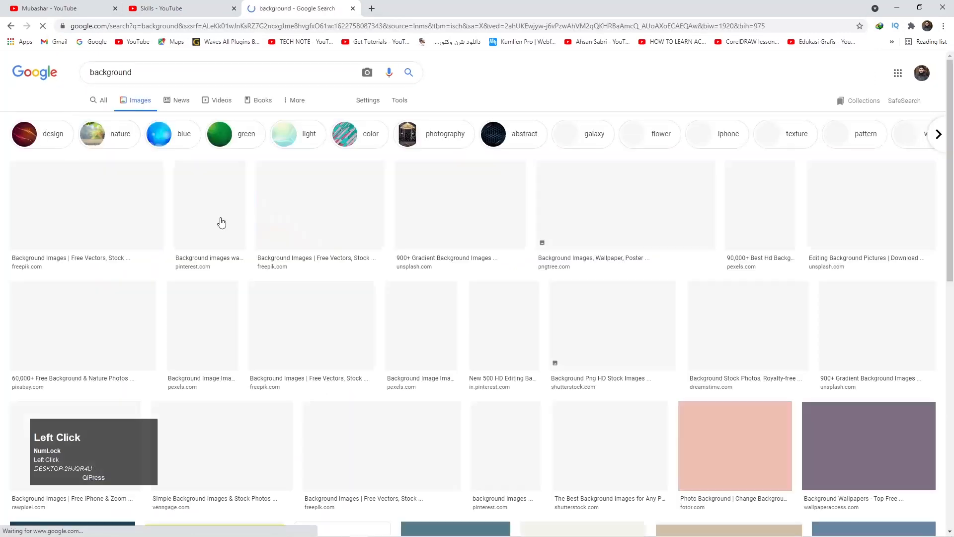
scroll(221, 223, down, 3)
scroll(243, 179, up, 3)
click(229, 144)
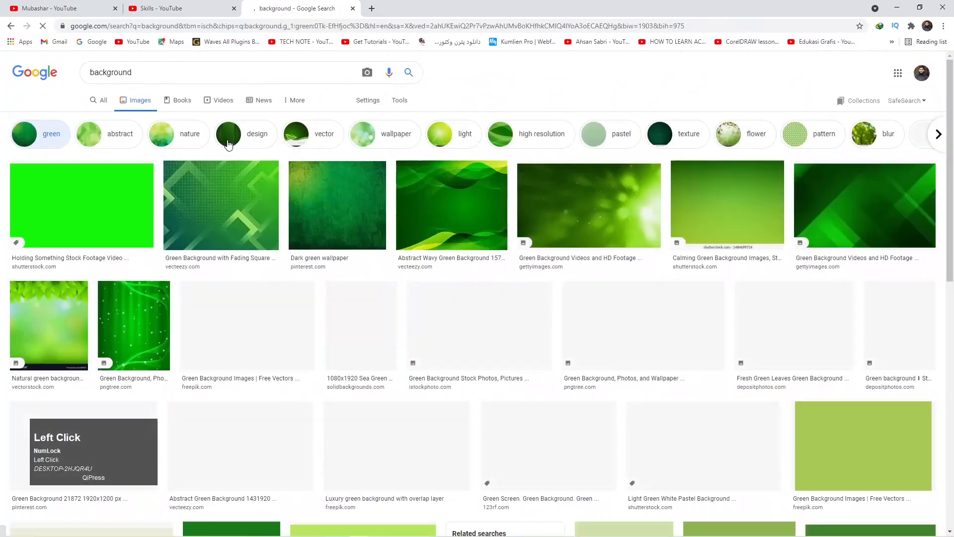
Step: Open the preview of the dark "Green simple horizontal islamic green background" from 123RF and copy the image
scroll(584, 175, down, 5)
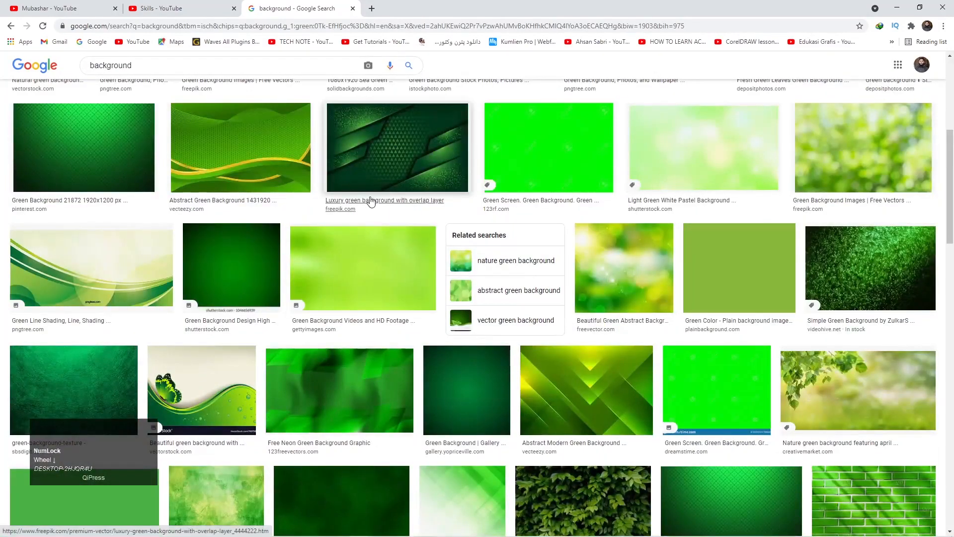
scroll(371, 184, down, 5)
scroll(45, 107, up, 1)
scroll(45, 107, up, 2)
click(360, 375)
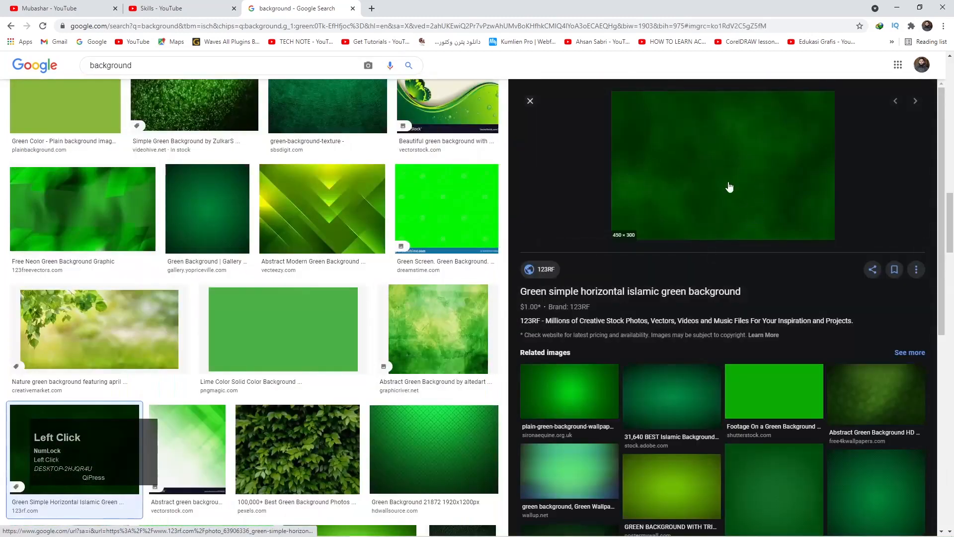
scroll(736, 179, up, 4)
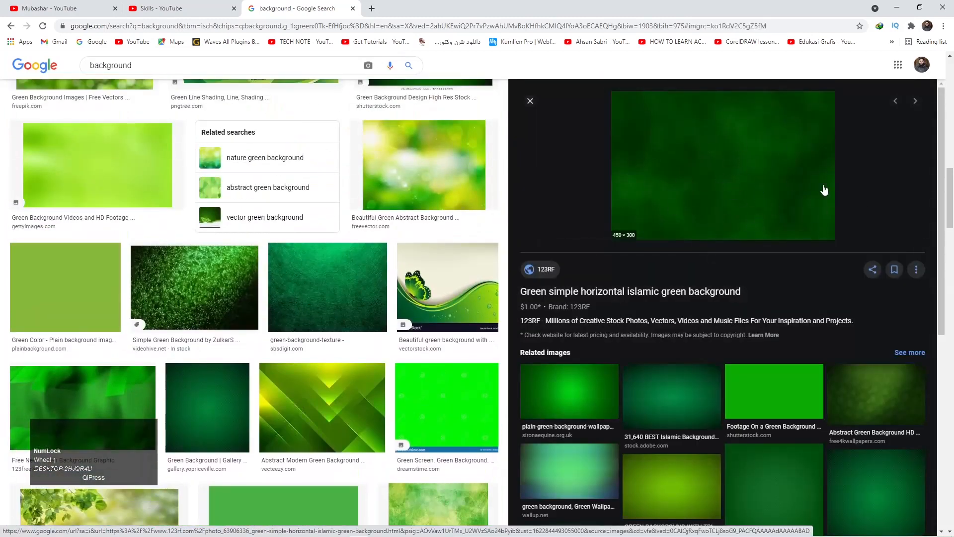
right_click(680, 143)
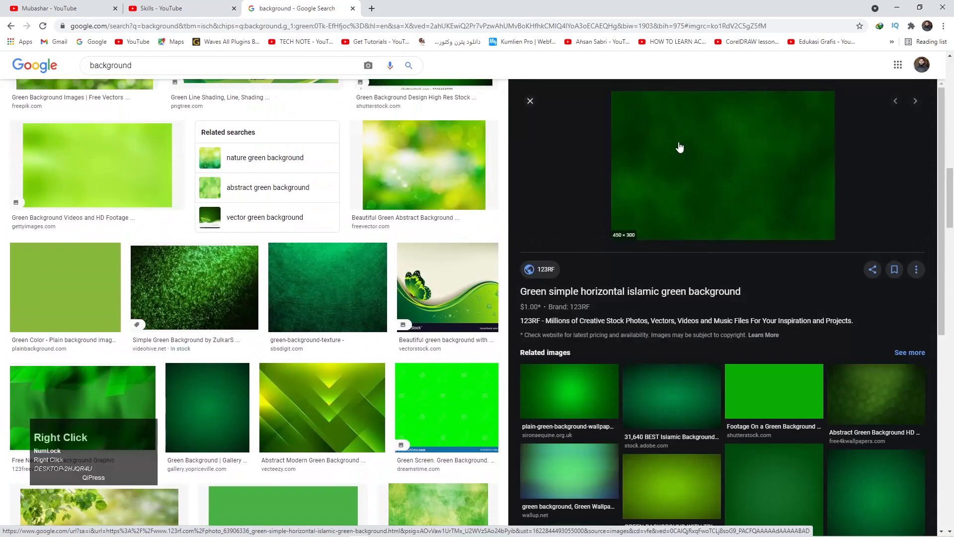
click(729, 259)
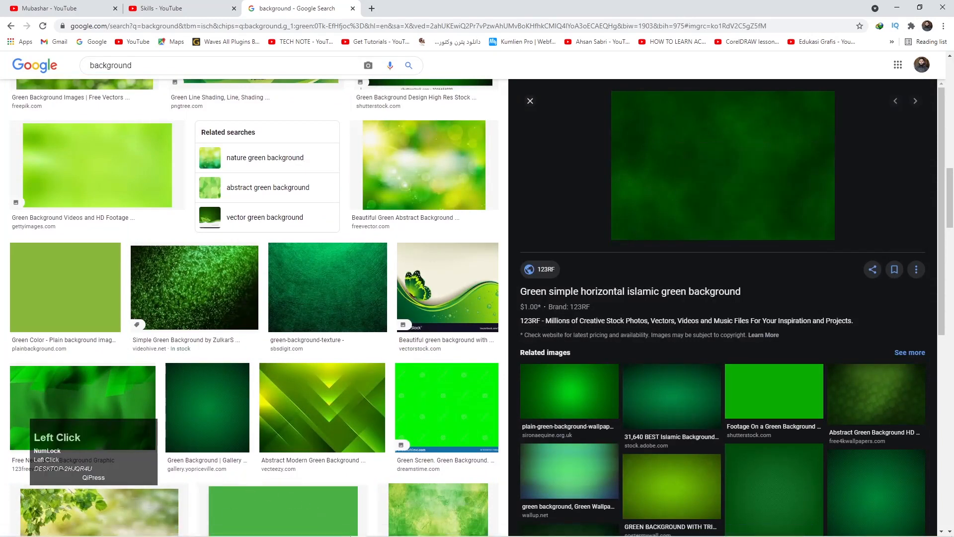
Step: Switch back to CorelDRAW, paste the green image and move it beside the orange square, centred at about X 6.53, Y 2.88 inches
click(378, 533)
click(364, 149)
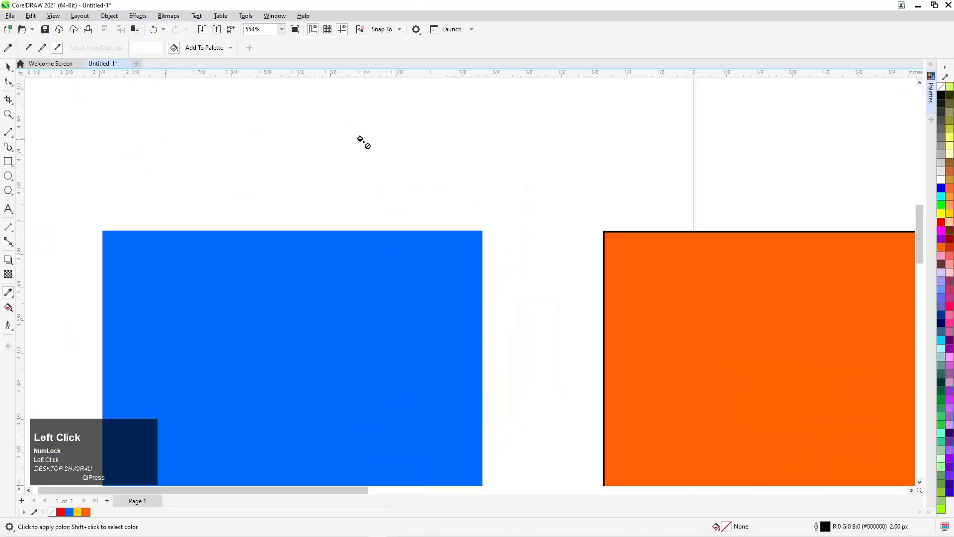
key(ctrl+v)
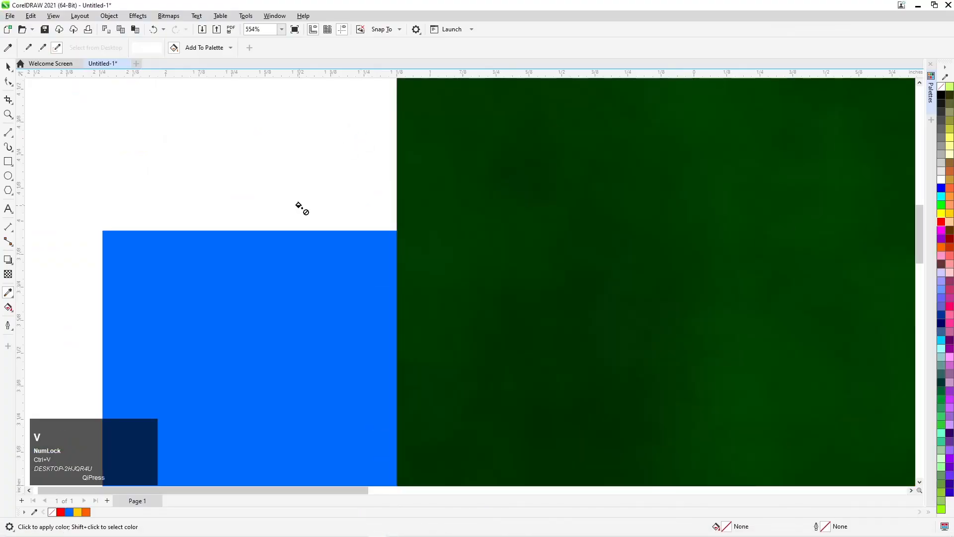
scroll(282, 230, down, 2)
click(4, 69)
scroll(264, 130, down, 5)
drag(383, 196, 535, 179)
scroll(502, 170, up, 3)
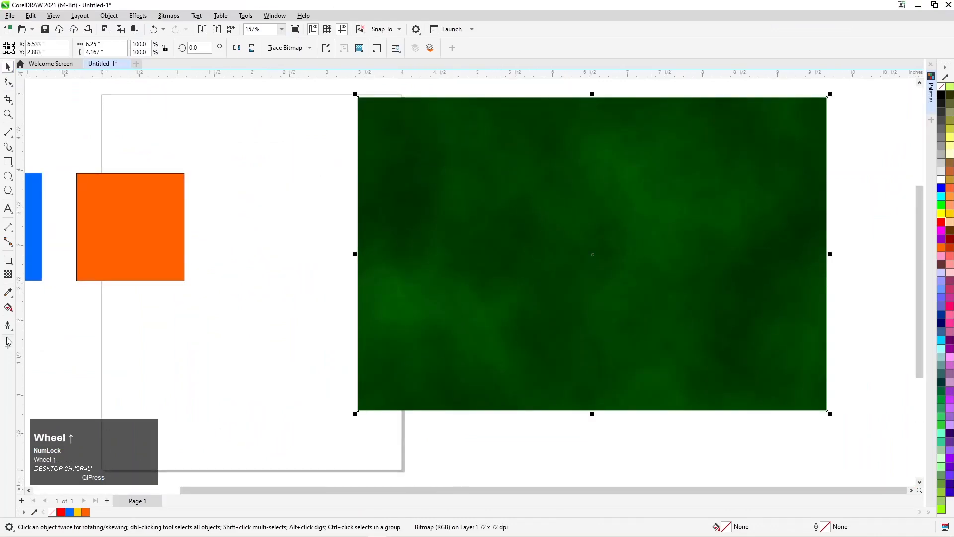
Step: Sample the dark green near the pasted image's upper-left corner with the Color Eyedropper and apply it to the orange square
click(8, 292)
click(50, 293)
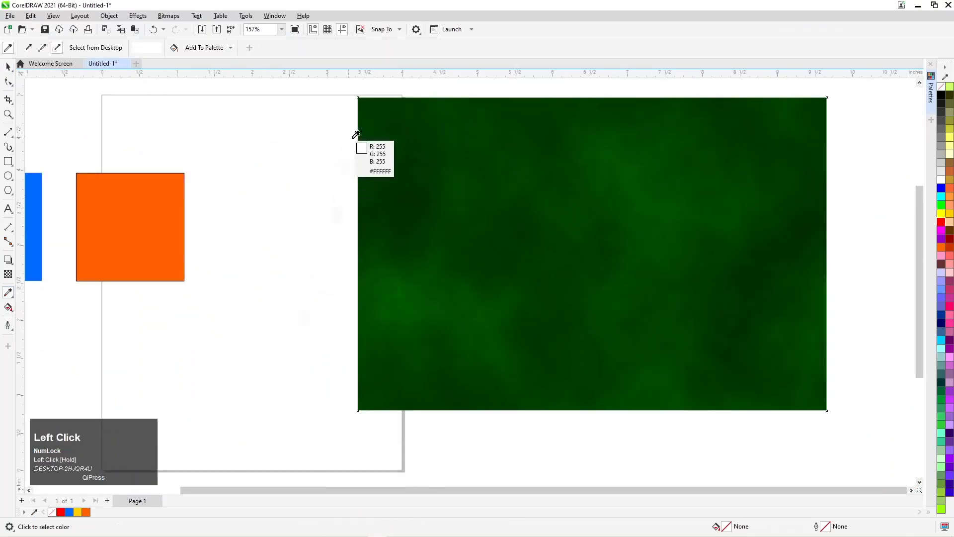
click(403, 171)
click(119, 211)
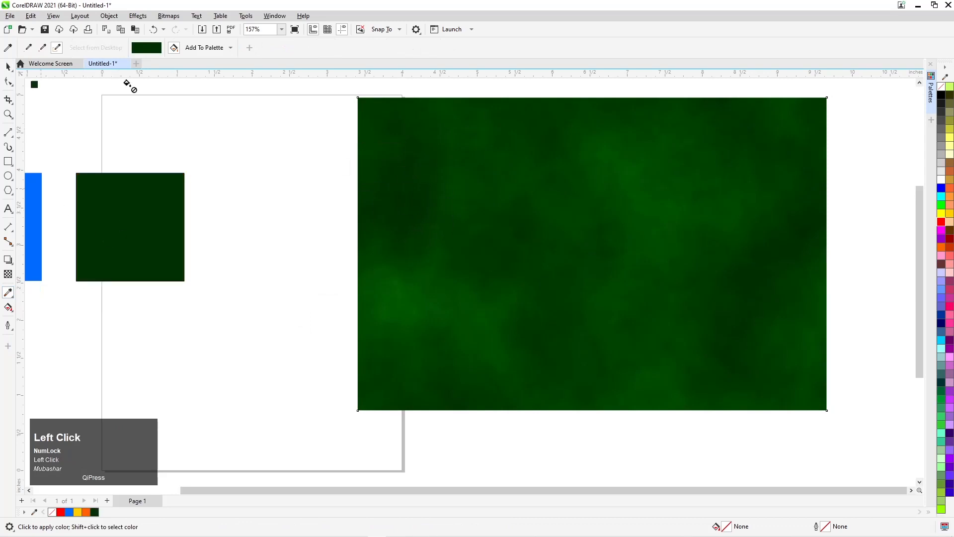
Step: Delete the pasted green image from the drawing
click(9, 69)
scroll(551, 298, down, 4)
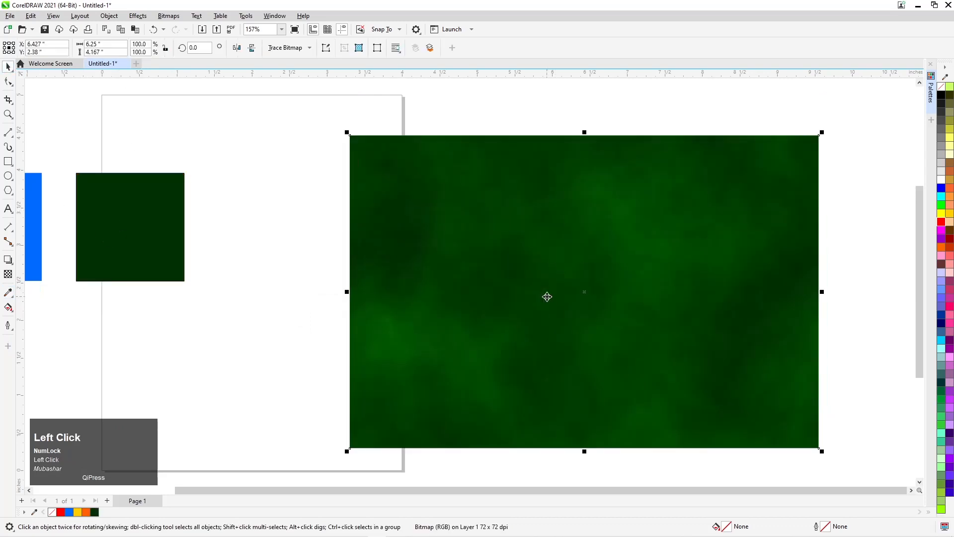
key(Delete)
scroll(339, 359, up, 5)
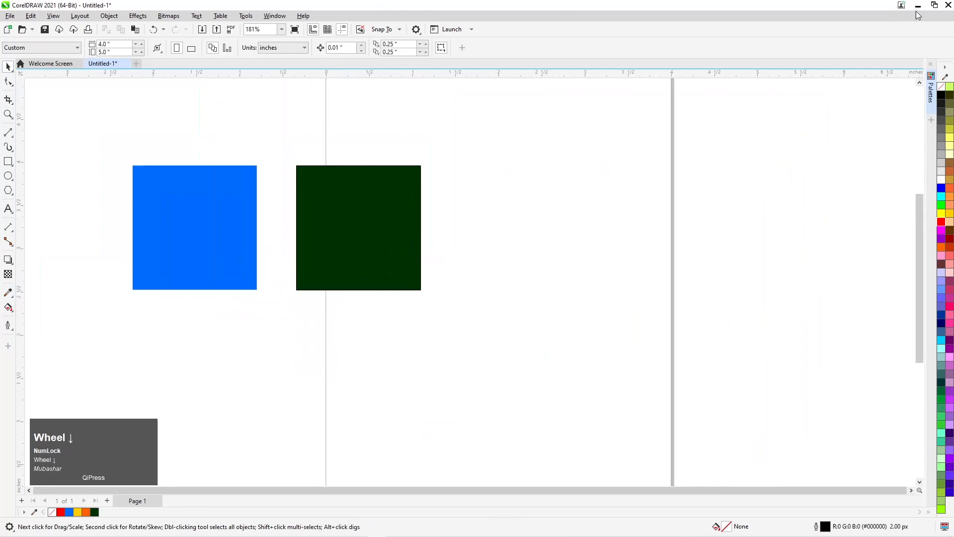
Step: Restore the CorelDRAW window from full screen, shrink it and place it over the browser's image preview, leaving the green thumbnails uncovered
click(935, 5)
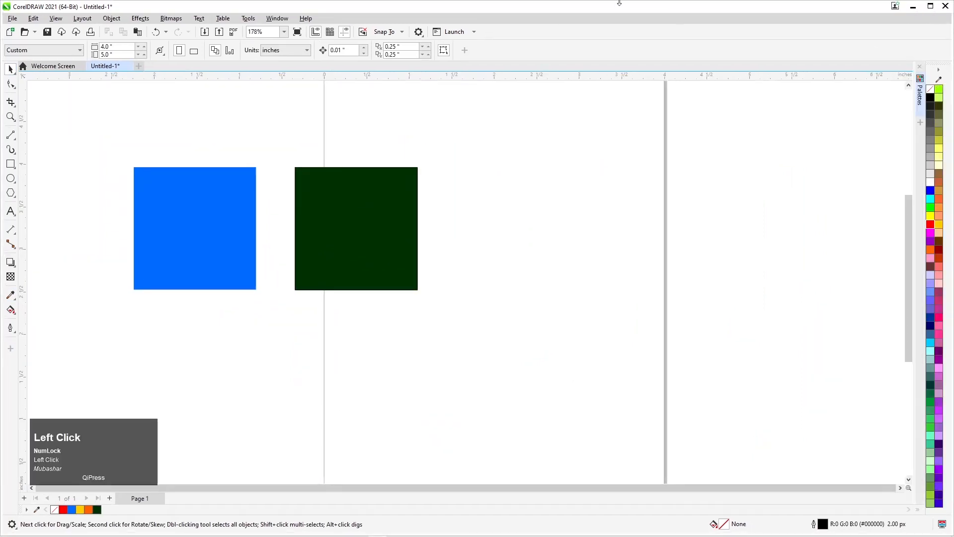
drag(577, 4, 576, 20)
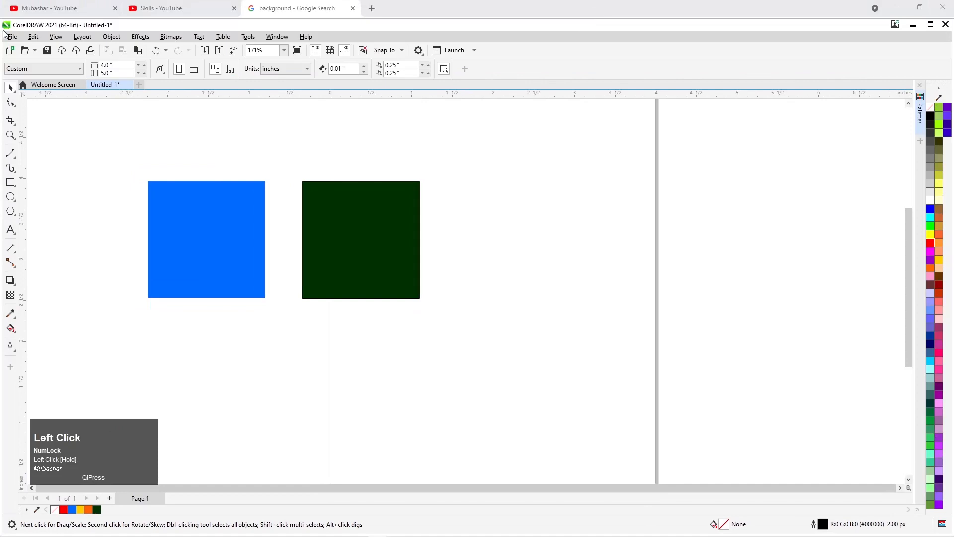
drag(4, 34, 578, 174)
drag(724, 180, 221, 84)
scroll(613, 439, down, 1)
scroll(614, 439, down, 6)
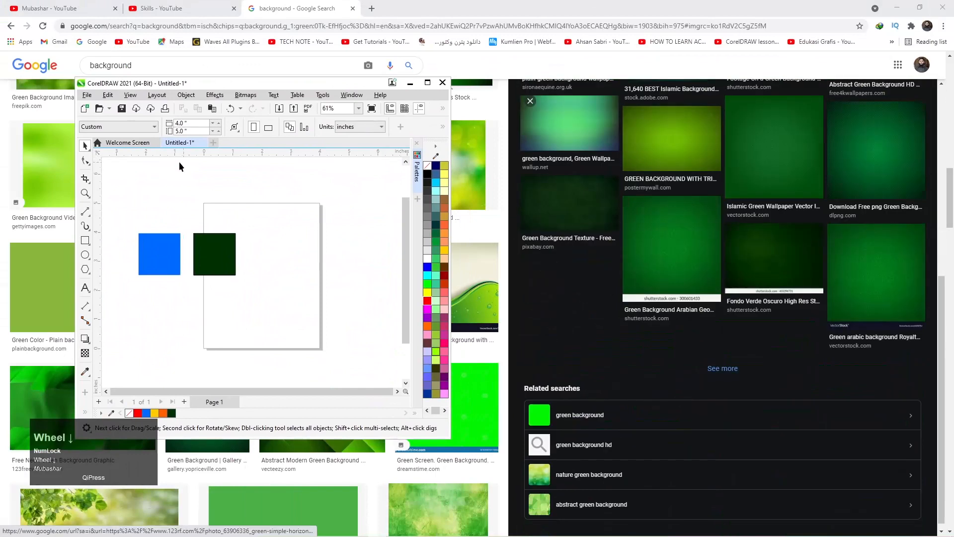
drag(207, 85, 636, 118)
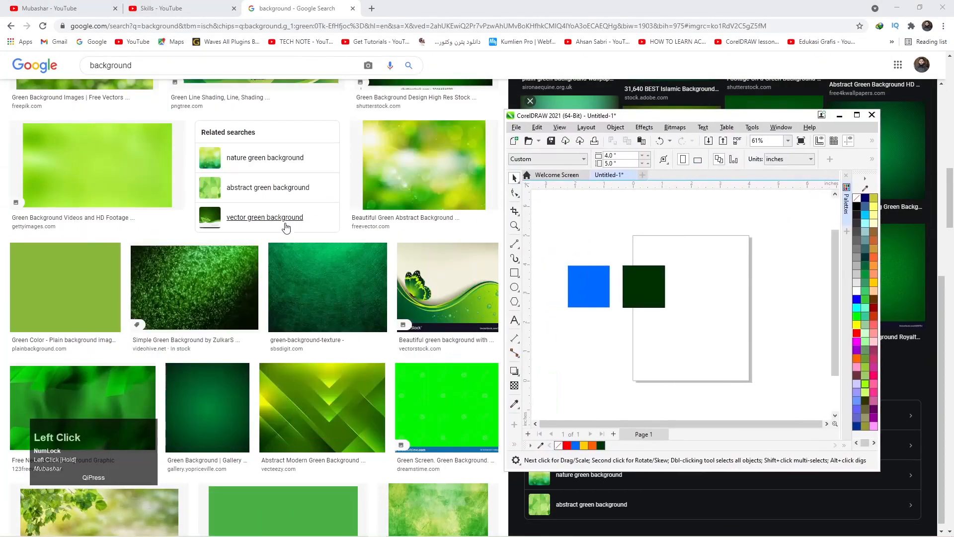
Step: Preview the green phone wallpaper from the image results, then bring CorelDRAW forward and place its window over the thumbnails, leaving the preview uncovered
scroll(284, 237, down, 6)
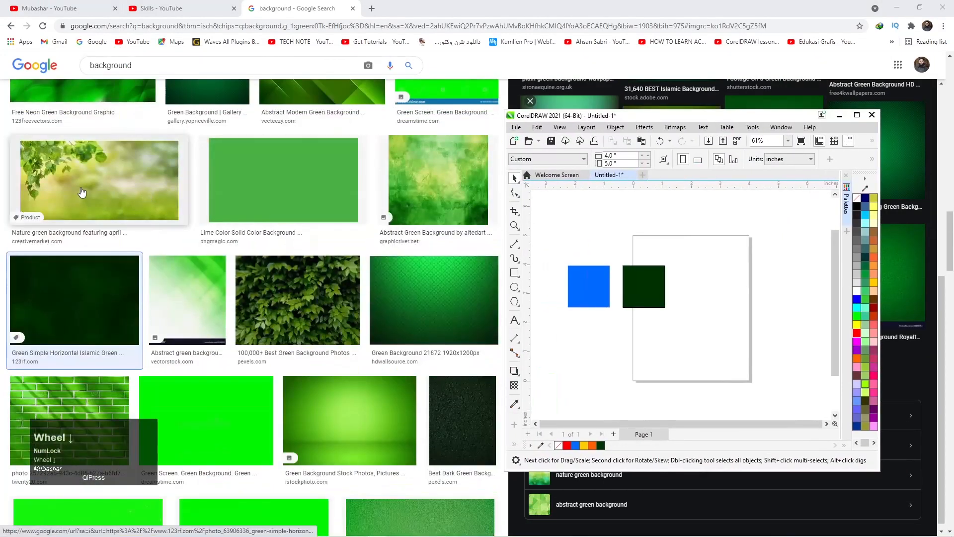
scroll(82, 188, down, 6)
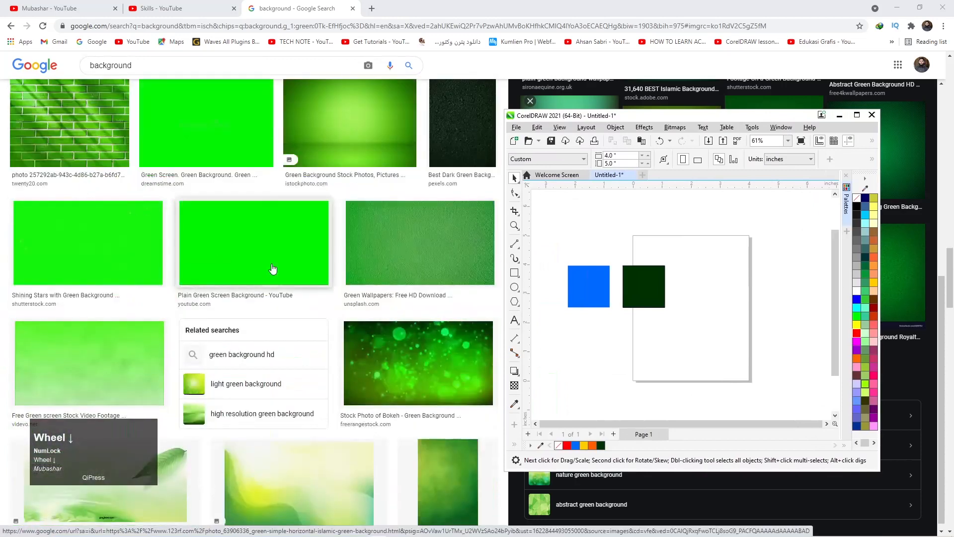
scroll(290, 258, down, 6)
click(457, 203)
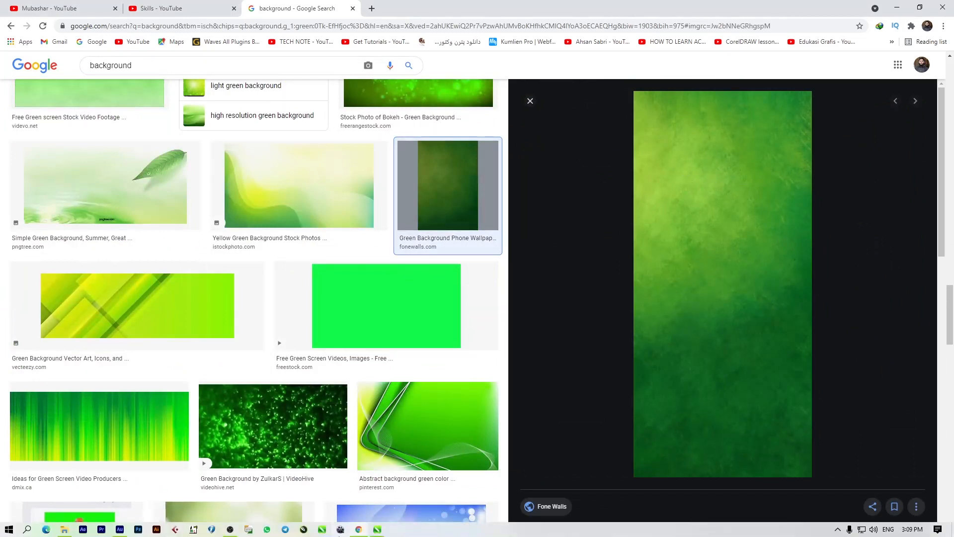
click(359, 527)
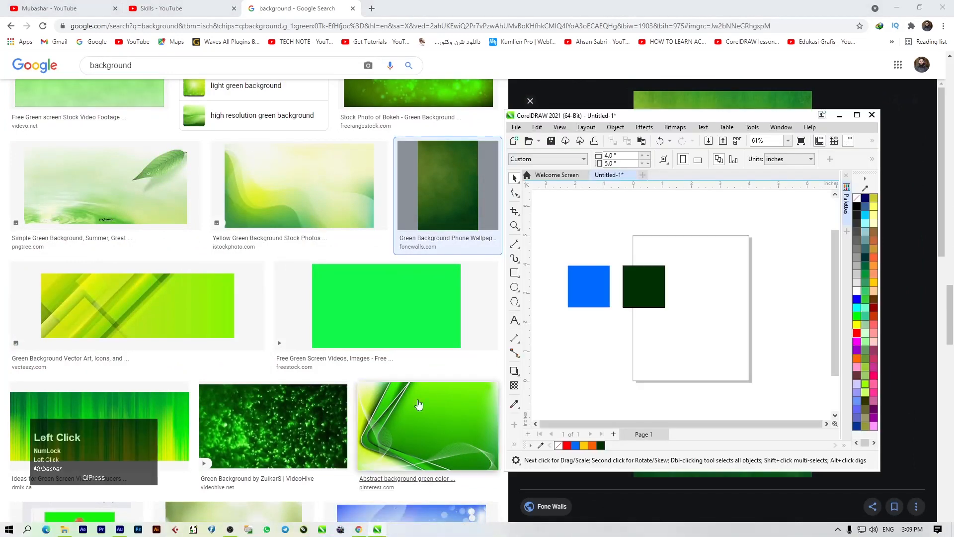
drag(716, 115, 333, 95)
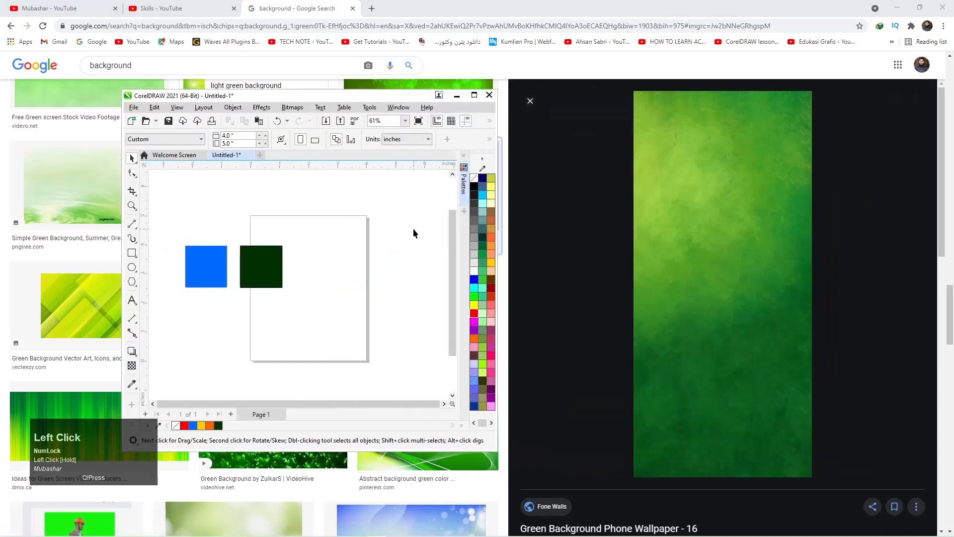
Step: Sample the light green in the wallpaper preview using the Color Eyedropper's Select from Desktop option and apply it to the dark green square
click(133, 385)
click(160, 386)
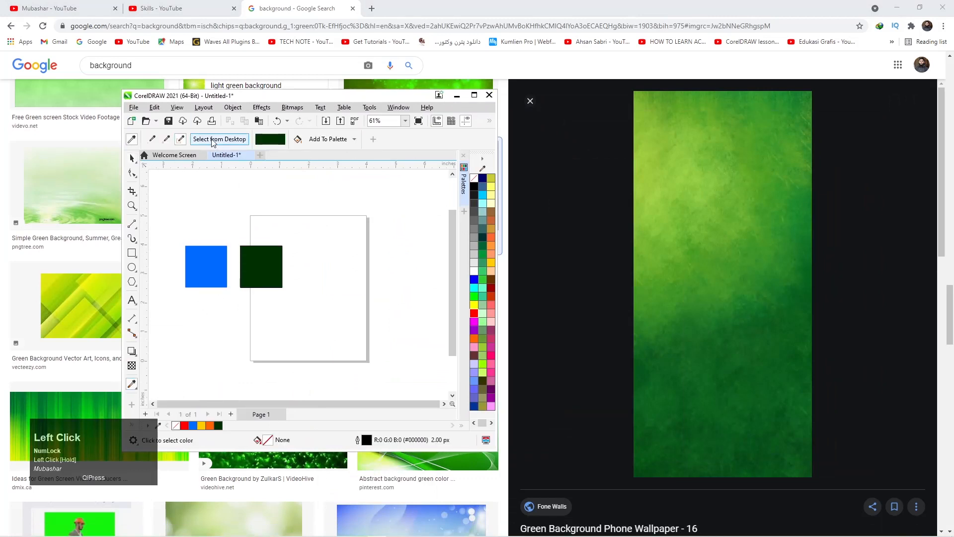
click(212, 141)
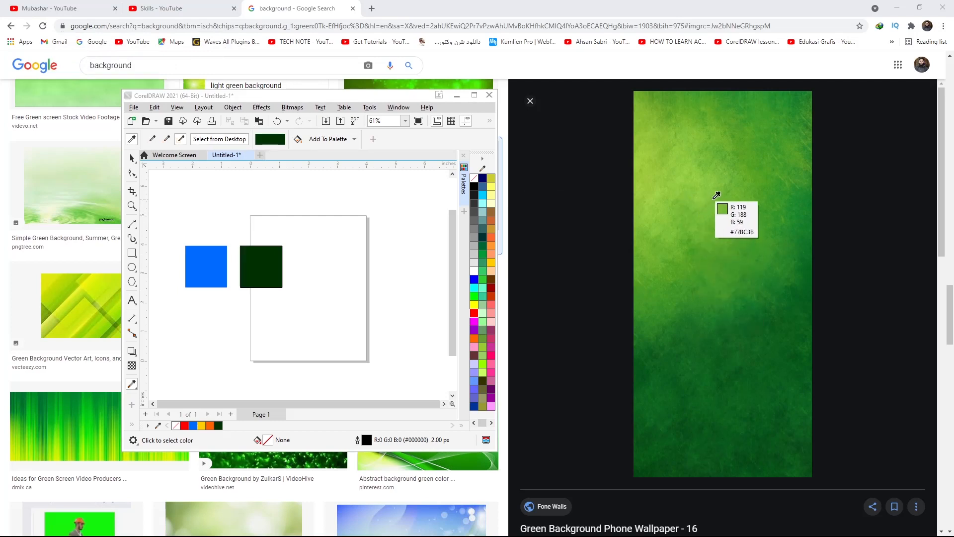
click(712, 200)
click(260, 270)
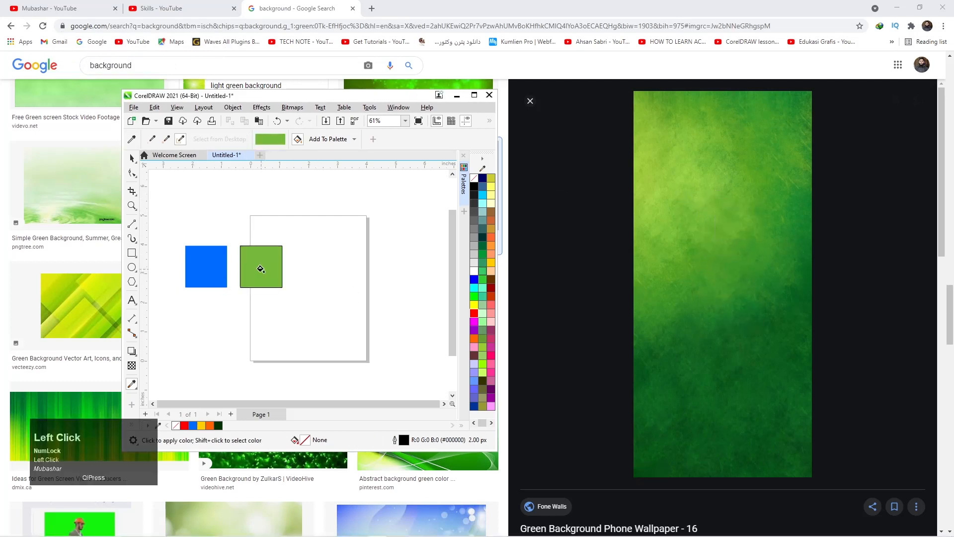
Step: Maximize the CorelDRAW window and move the green square onto the page at about X 0.77, Y 3.29 inches
click(474, 94)
scroll(559, 188, down, 3)
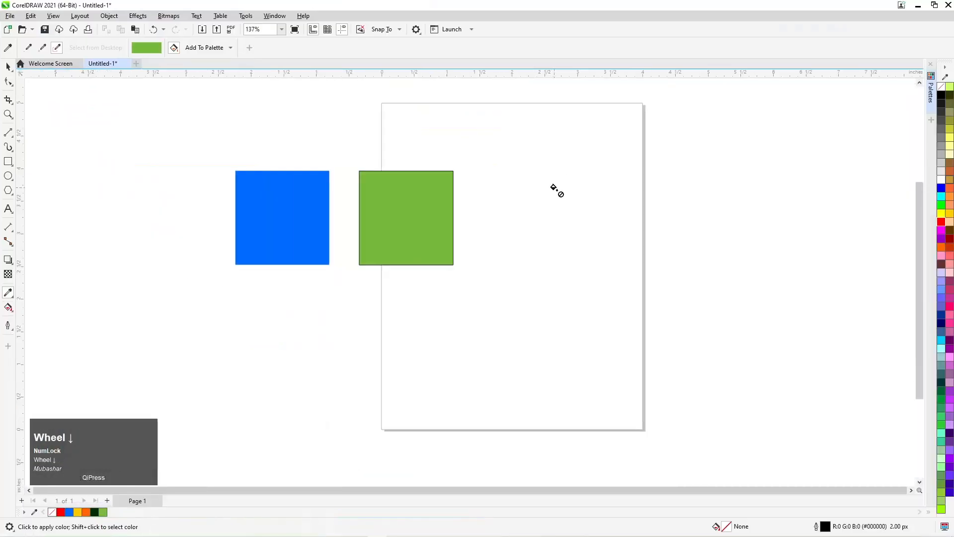
click(8, 66)
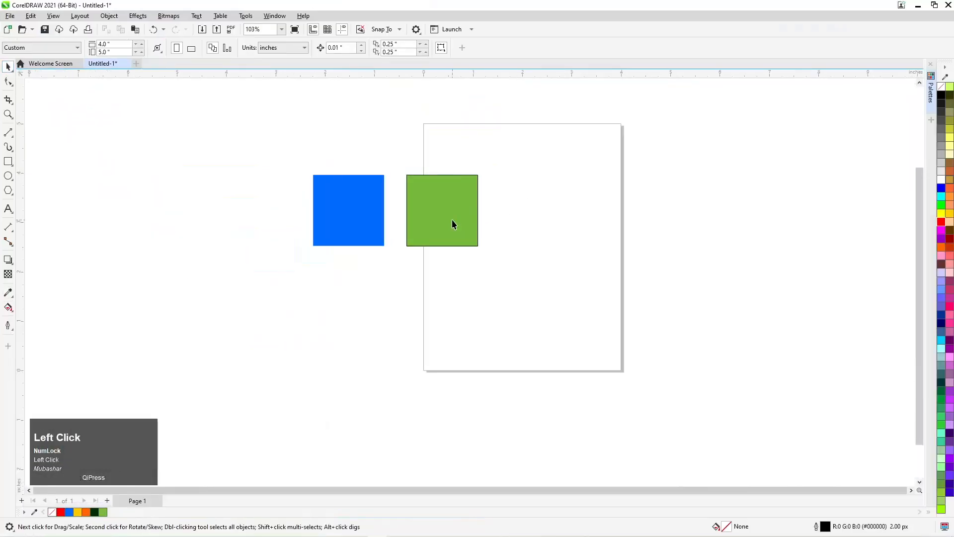
mouse_move(458, 196)
mouse_down()
mouse_move(504, 201)
mouse_move(469, 206)
mouse_up()
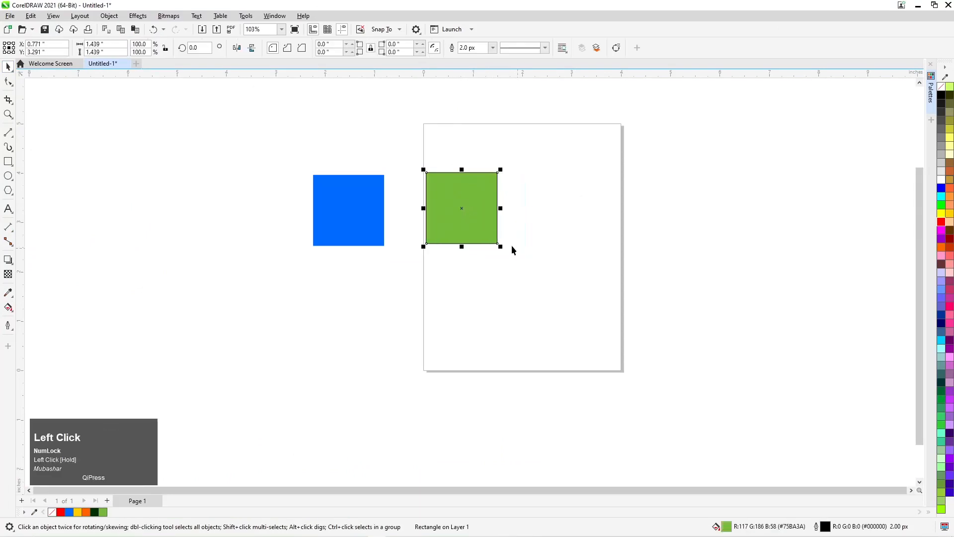
Step: Move the green square over the blue square's lower-right corner, at about X -0.18, Y 2.20 inches
click(9, 293)
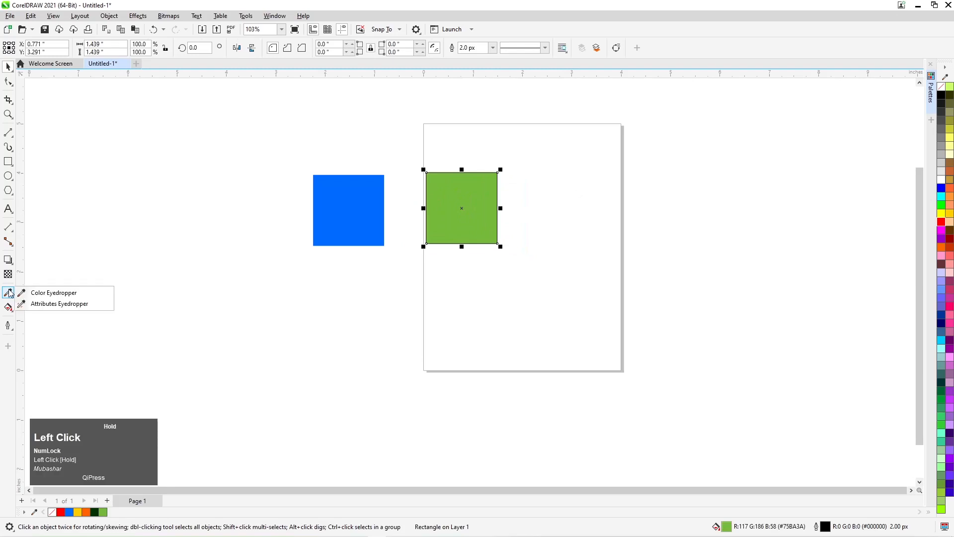
click(42, 293)
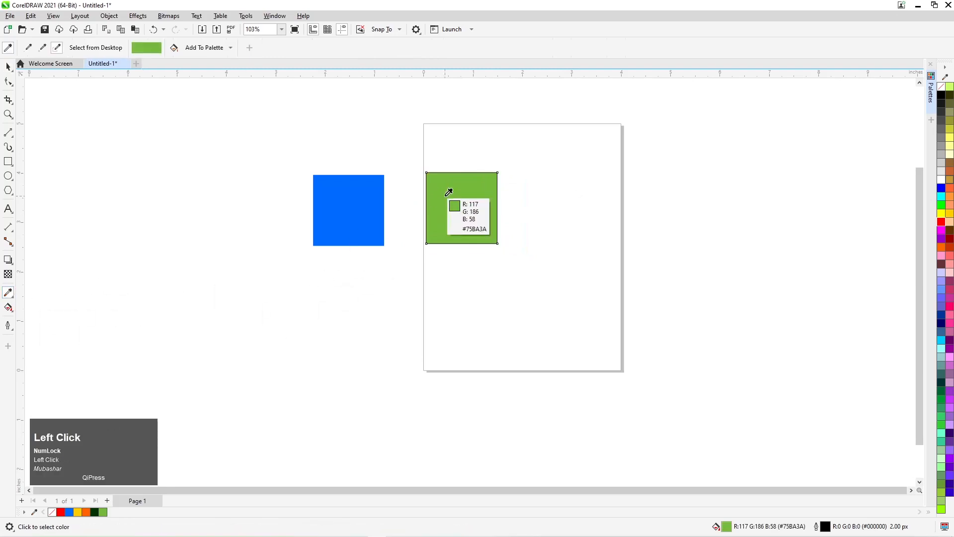
click(8, 66)
drag(460, 221, 413, 276)
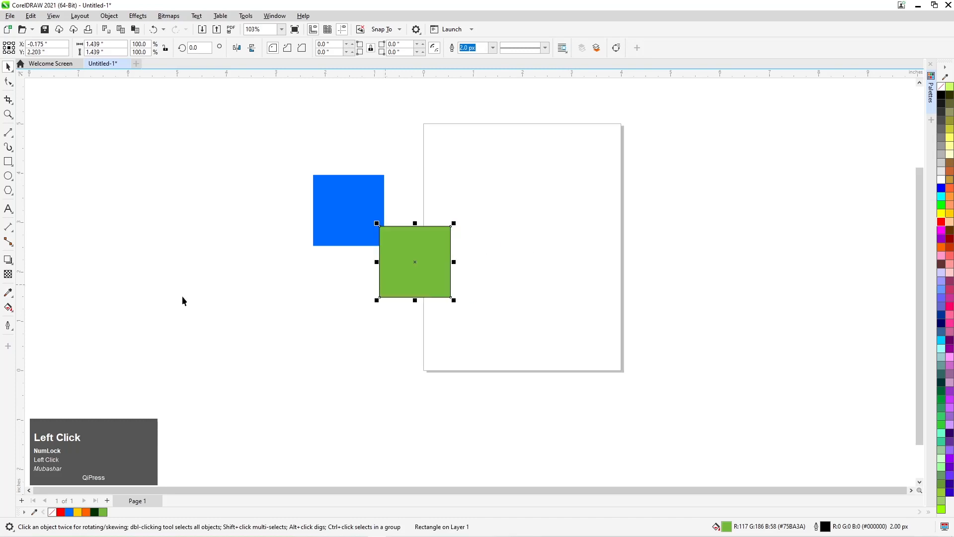
Step: Examine which palettes the Color Eyedropper's Add To Palette option offers for storing a sampled color
click(8, 293)
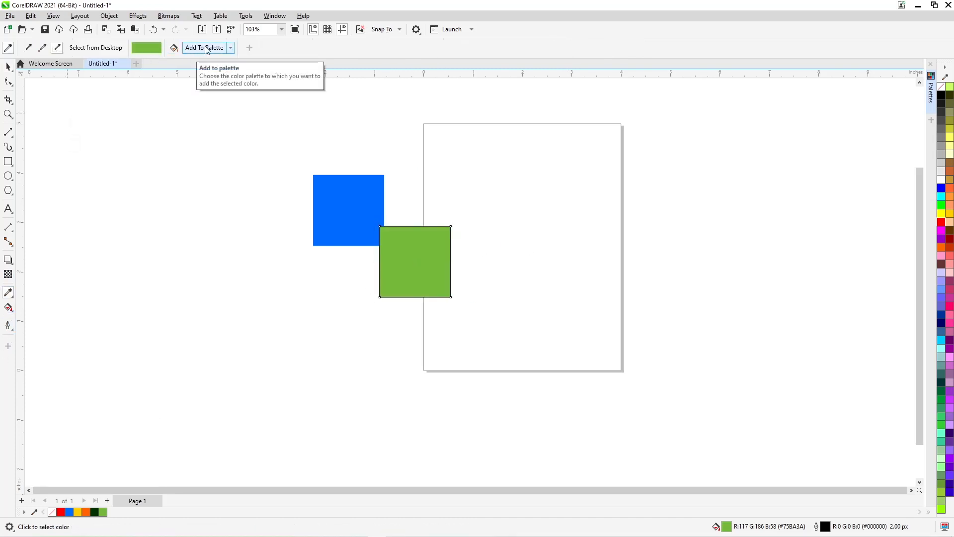
click(232, 47)
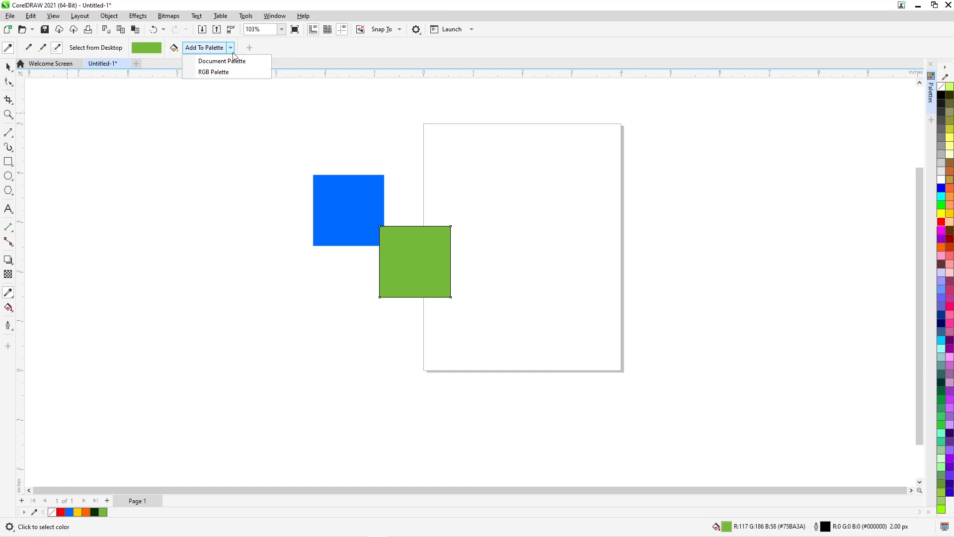
click(190, 103)
Step: Shift the blue square slightly away from the page and place the green square beside it at about X -0.30, Y 3.12 inches
click(8, 66)
click(399, 273)
drag(399, 274, 500, 220)
drag(336, 216, 313, 214)
drag(513, 208, 407, 217)
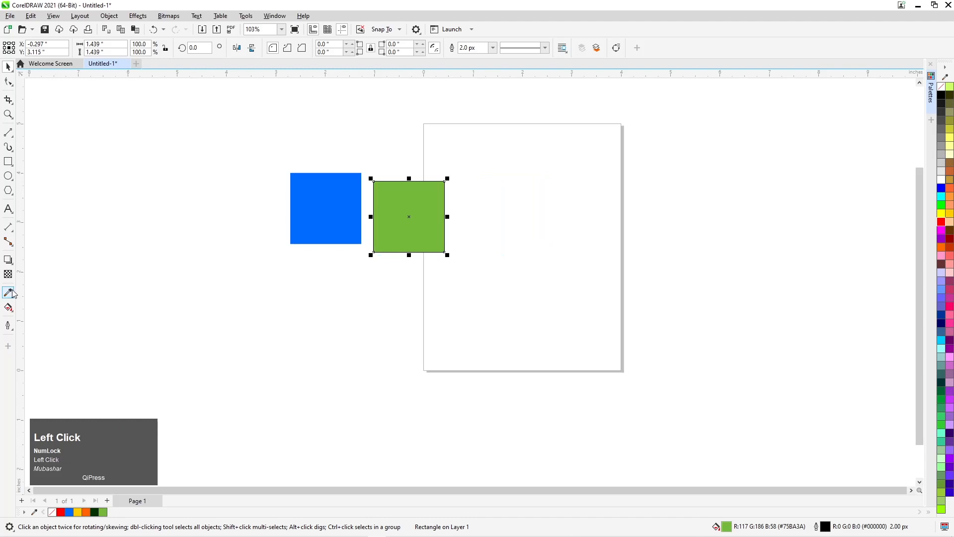
Step: Move the blue square well away from the green one, to about X -4.08, Y 2.56 inches
drag(13, 289, 19, 297)
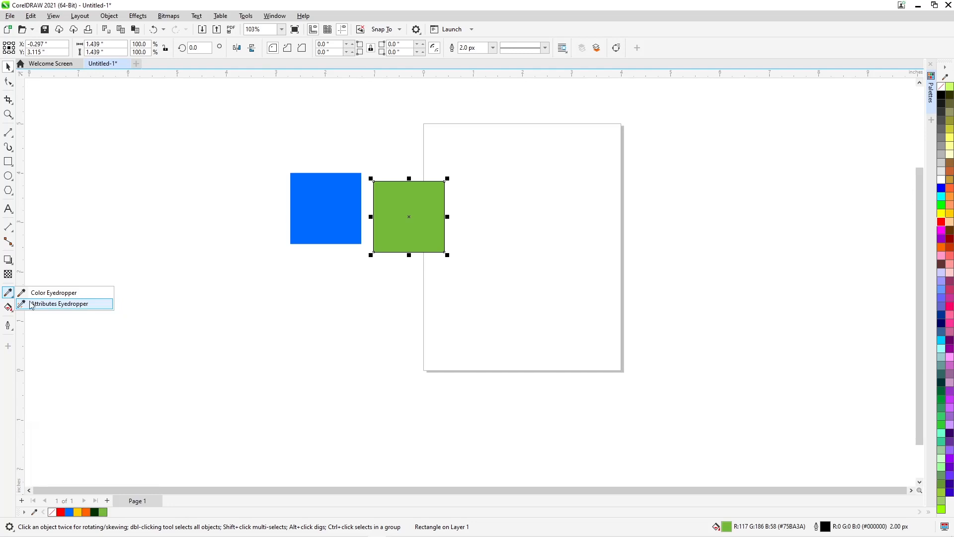
click(7, 293)
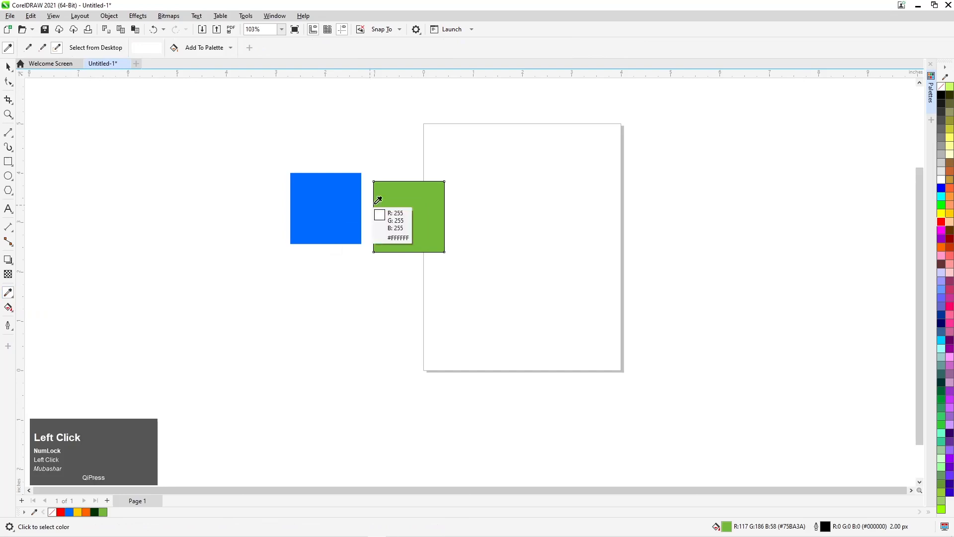
drag(370, 217, 234, 251)
key(ctrl+z)
drag(331, 229, 228, 263)
scroll(228, 263, up, 1)
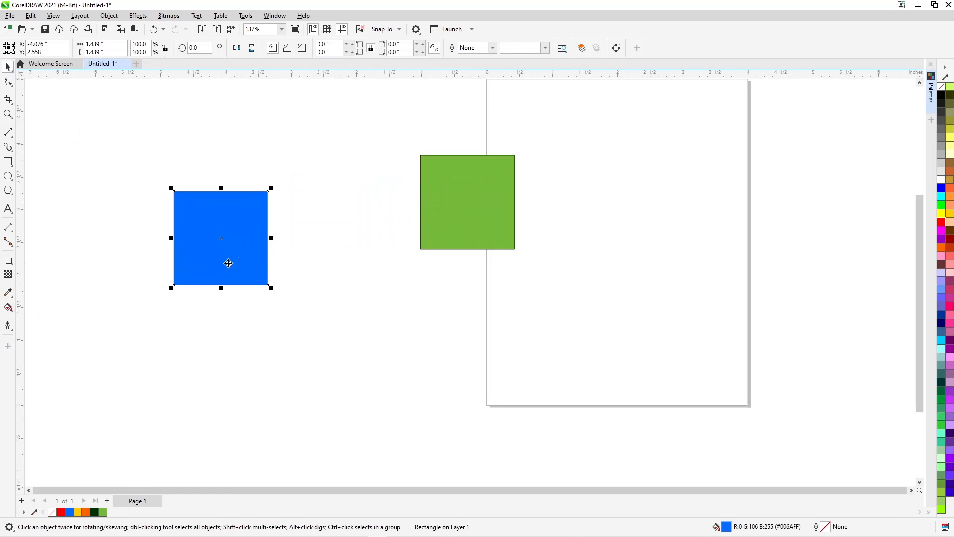
Step: Give the blue square a vertical fountain fill running from its blue at the top to a darker blue of C 100, M 80, Y 0, K 0
key(g)
drag(225, 193, 225, 287)
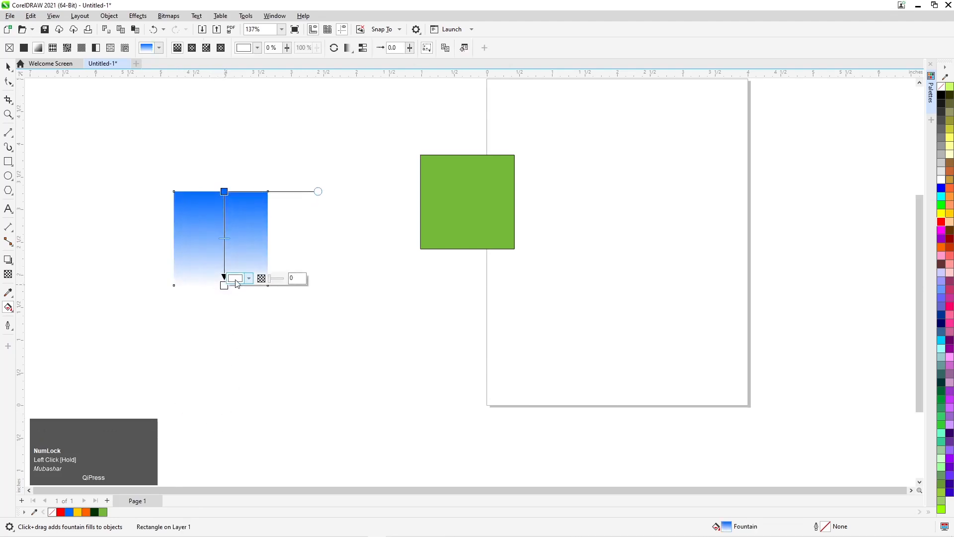
click(236, 281)
click(323, 425)
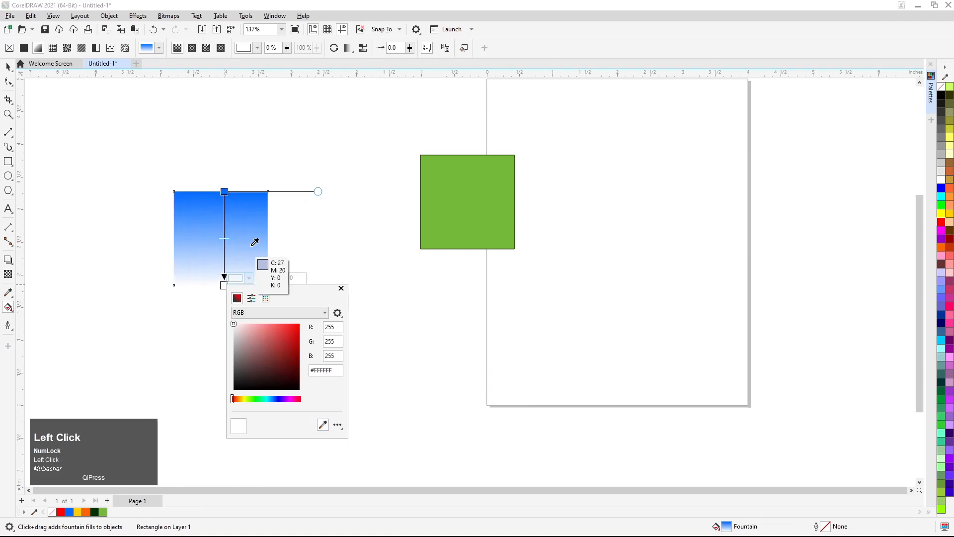
click(255, 194)
drag(276, 344, 301, 356)
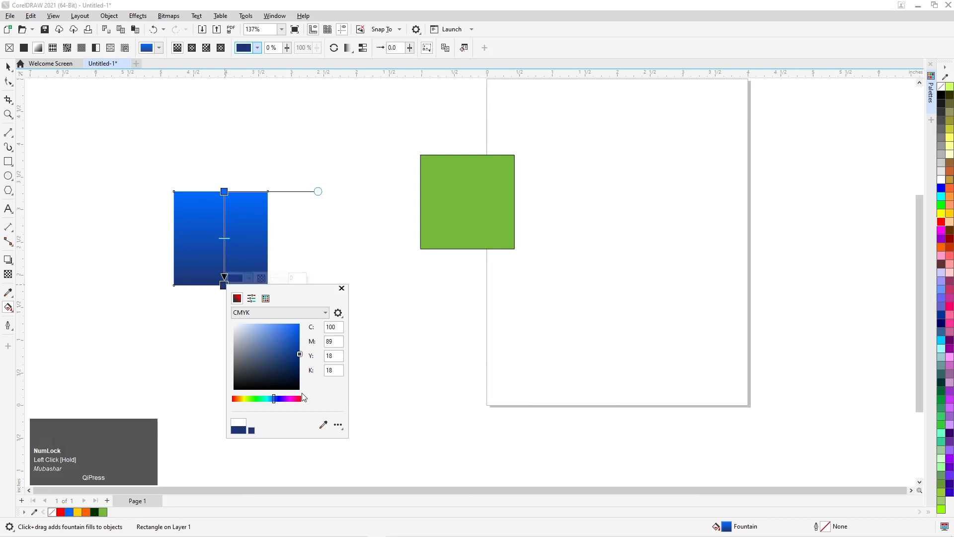
mouse_move(299, 355)
mouse_down()
mouse_move(300, 325)
mouse_move(305, 362)
mouse_move(300, 339)
mouse_up()
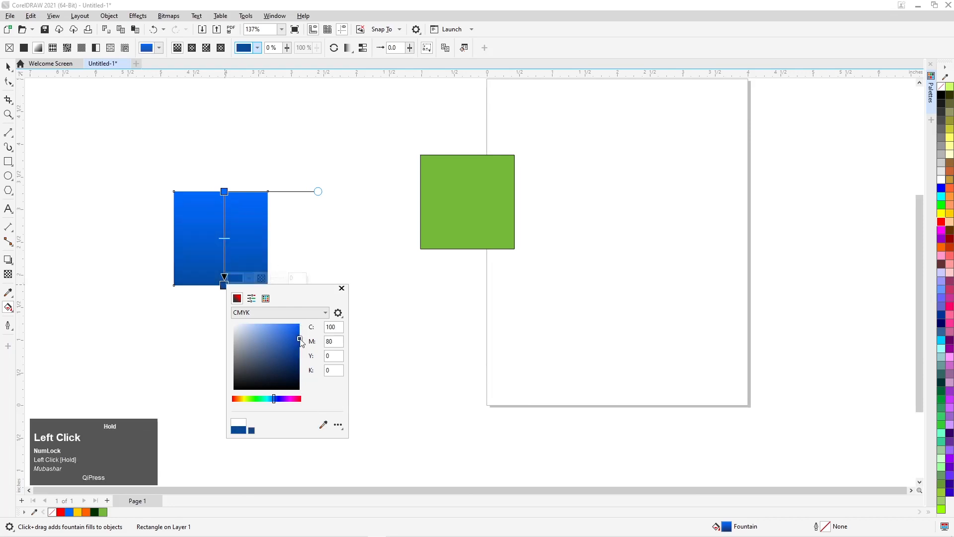
Step: Move the blue gradient square to about X -4.76, Y 3.34 inches
click(7, 64)
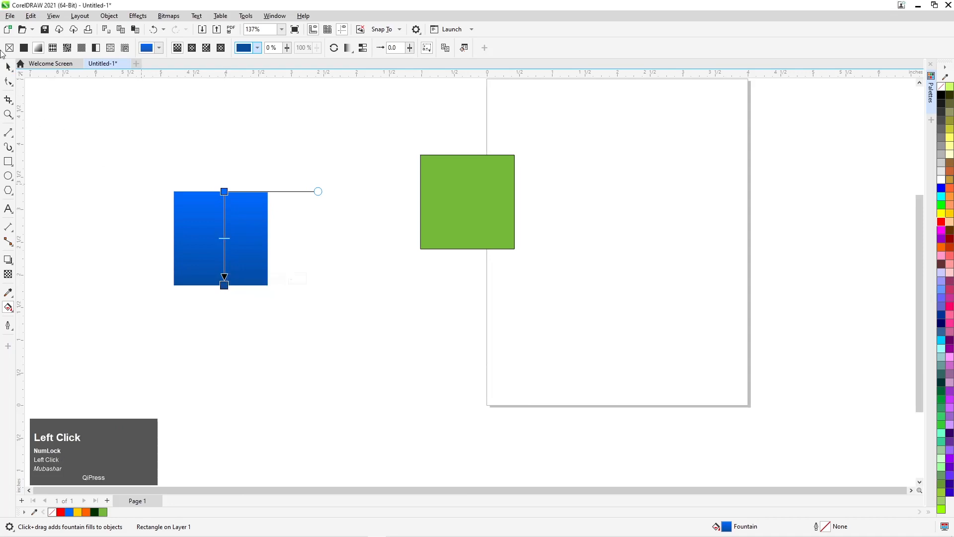
scroll(262, 243, up, 2)
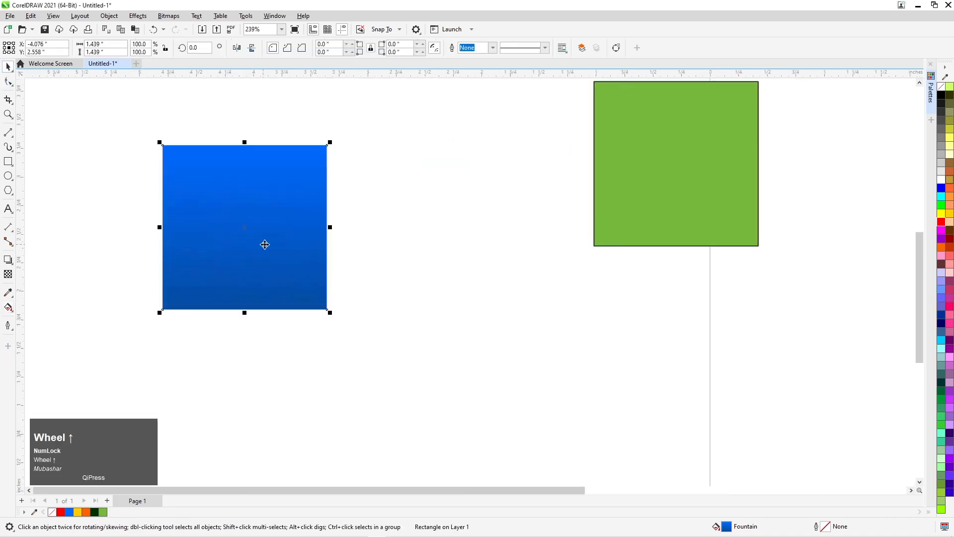
scroll(275, 228, down, 3)
drag(274, 228, 229, 189)
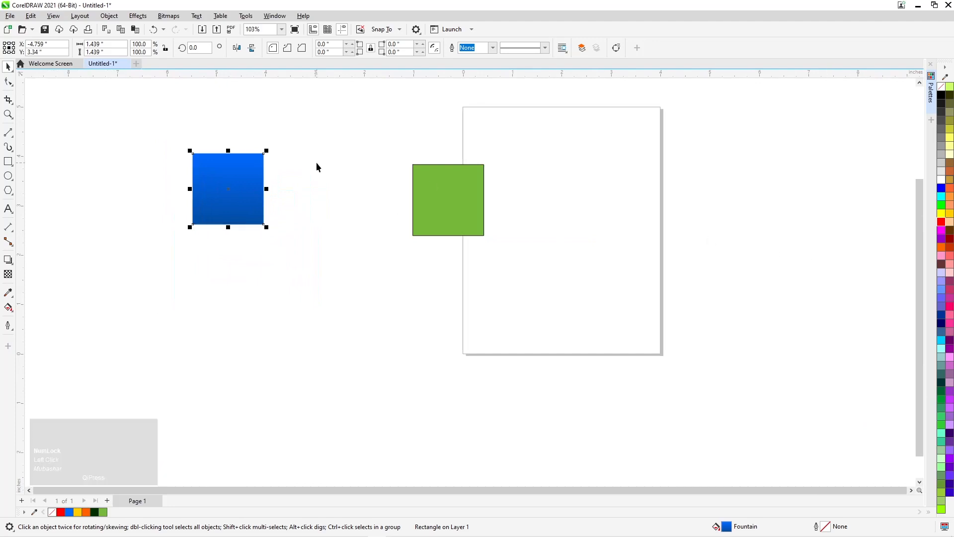
Step: Change the square's fountain fill to a diagonal gradient from red in the upper-left corner to golden yellow in the lower-right corner
key(g)
click(231, 224)
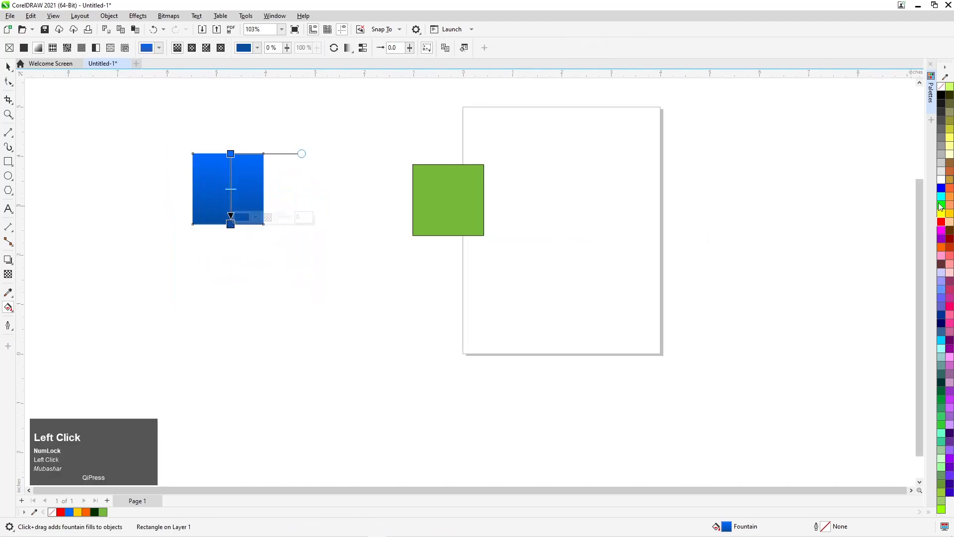
click(941, 214)
drag(229, 154, 193, 154)
click(941, 223)
drag(231, 224, 264, 225)
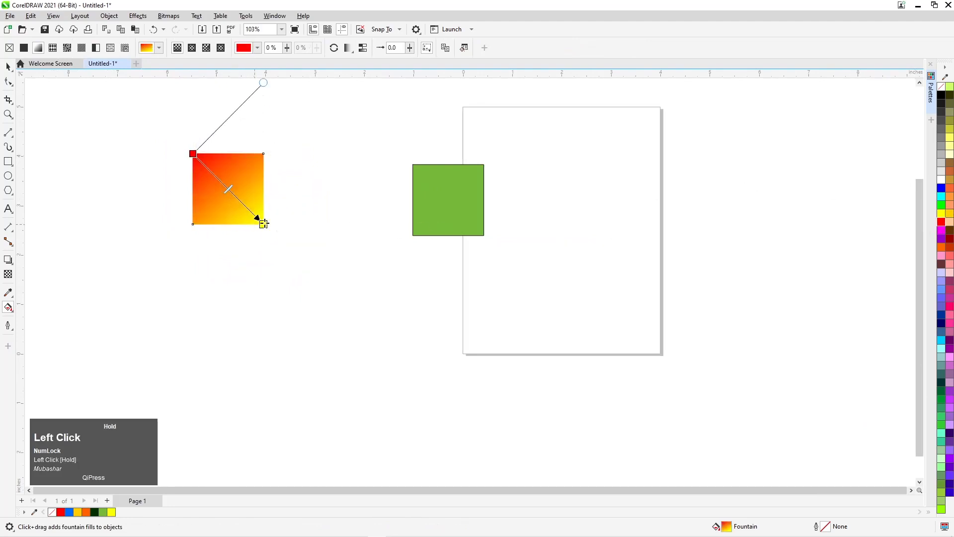
click(951, 217)
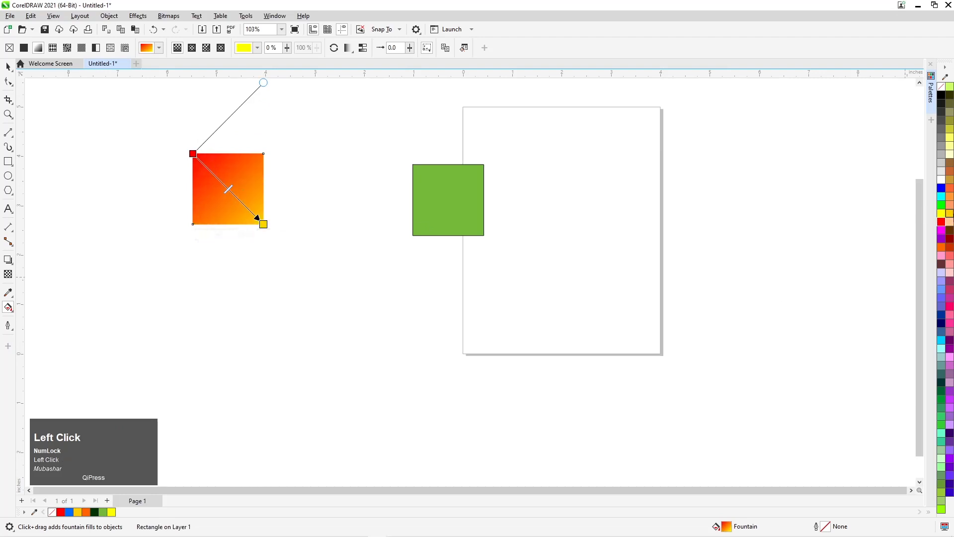
click(193, 154)
click(9, 67)
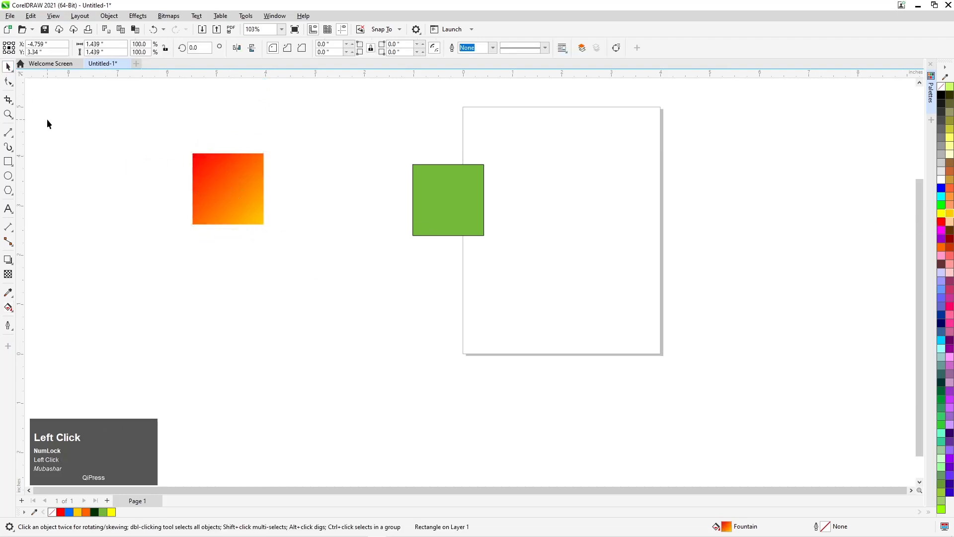
Step: Move the red-yellow square to about X -3.29, Y 2.29 inches and give it a black 5.0 px outline
drag(262, 188, 315, 238)
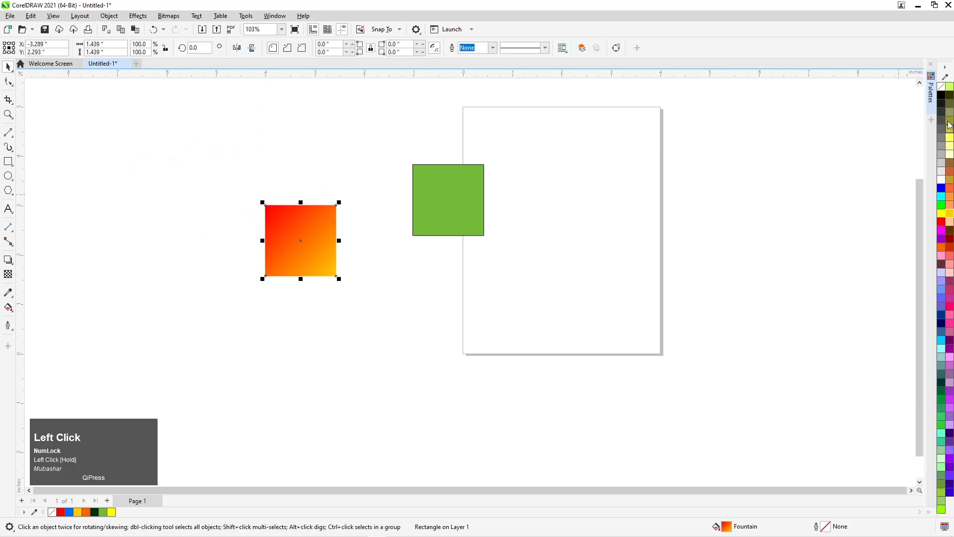
right_click(943, 96)
click(493, 47)
click(466, 122)
click(239, 209)
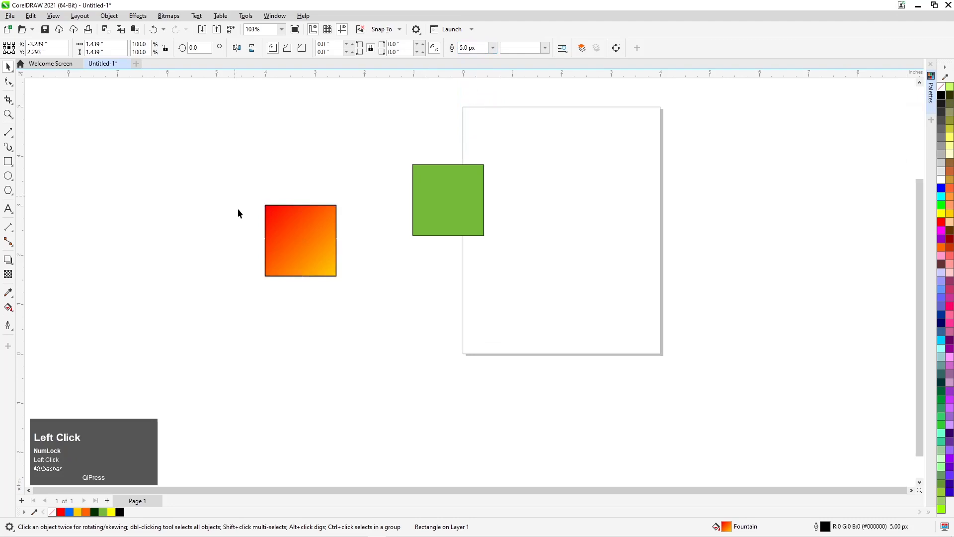
Step: Rearrange both squares so they sit nearly level, with the gradient square at about X -3.62, Y 1.86 inches and the green one crossing the page edge
scroll(305, 258, up, 2)
drag(305, 259, 275, 235)
drag(553, 138, 524, 219)
drag(272, 190, 274, 250)
Step: Copy the red-yellow square's gradient fill and outline onto the green square with the Attributes Eyedropper, and check which Properties it samples
click(8, 292)
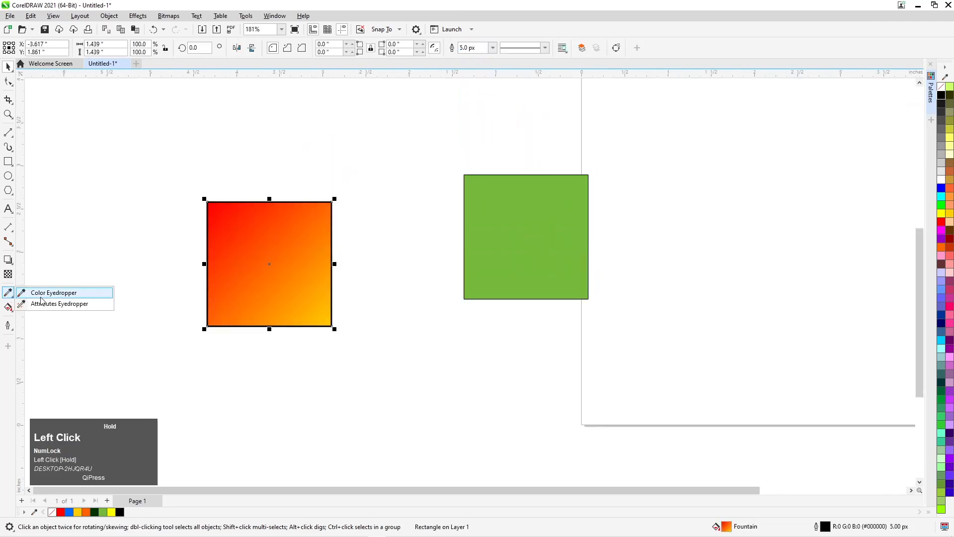
click(48, 303)
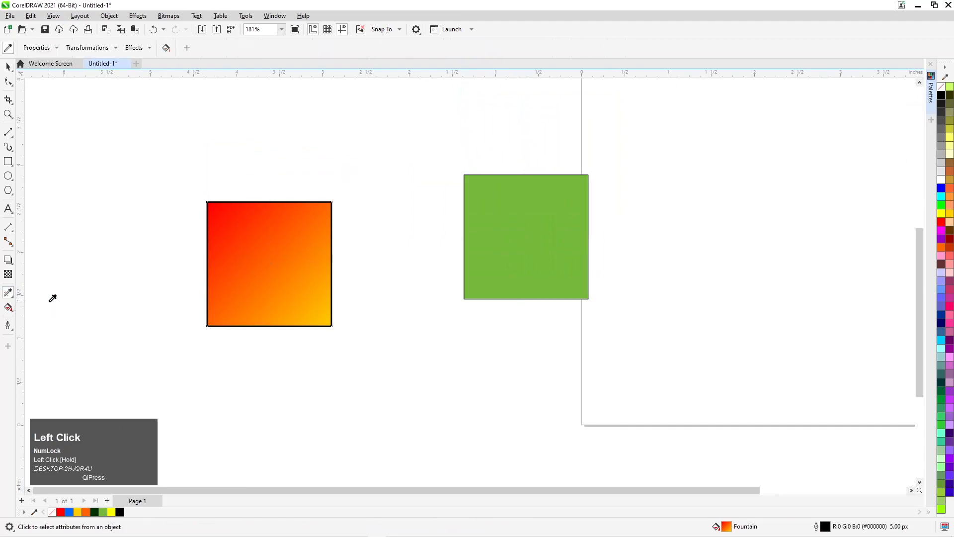
click(283, 235)
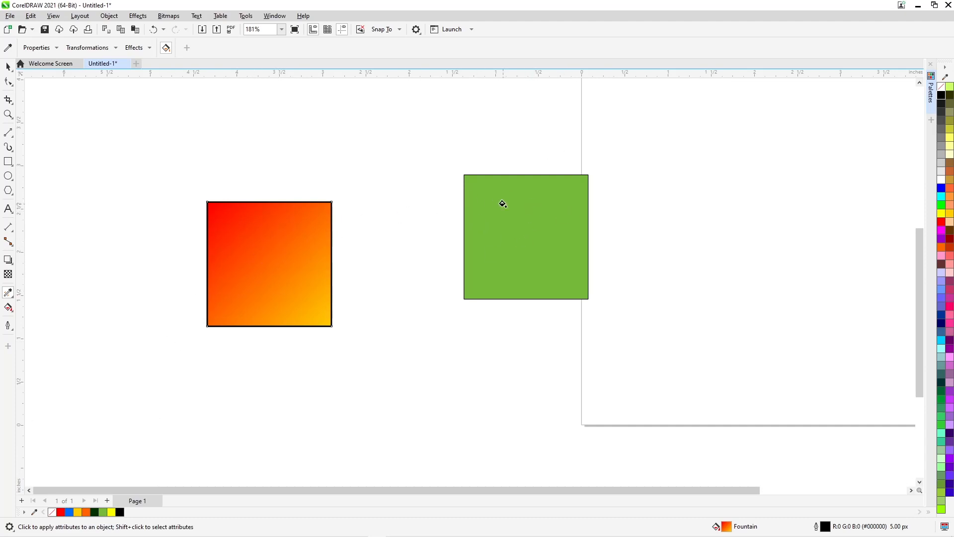
click(502, 203)
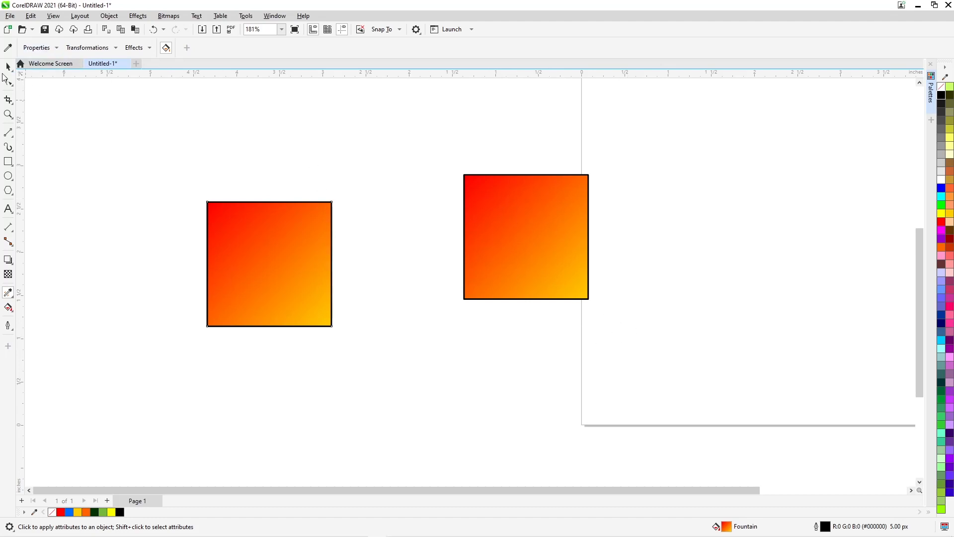
click(40, 48)
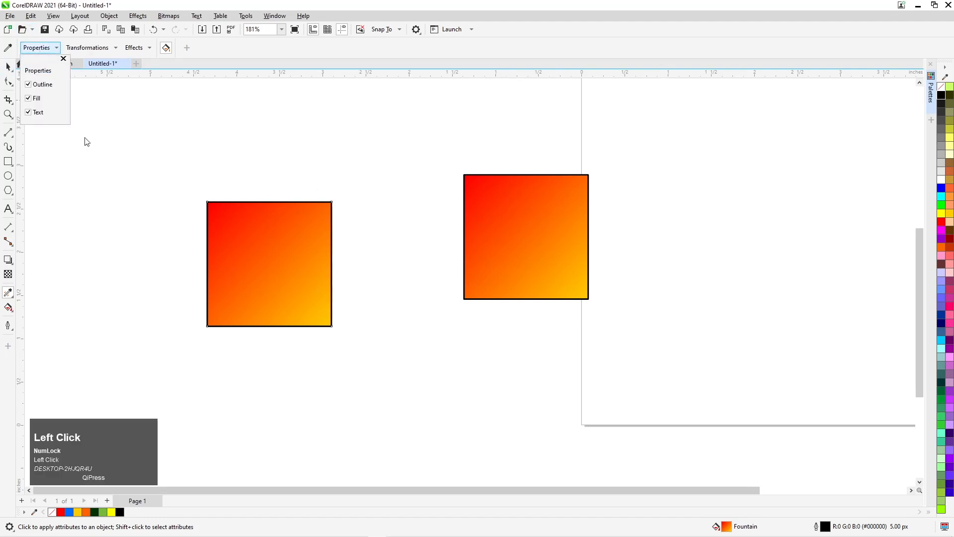
click(5, 179)
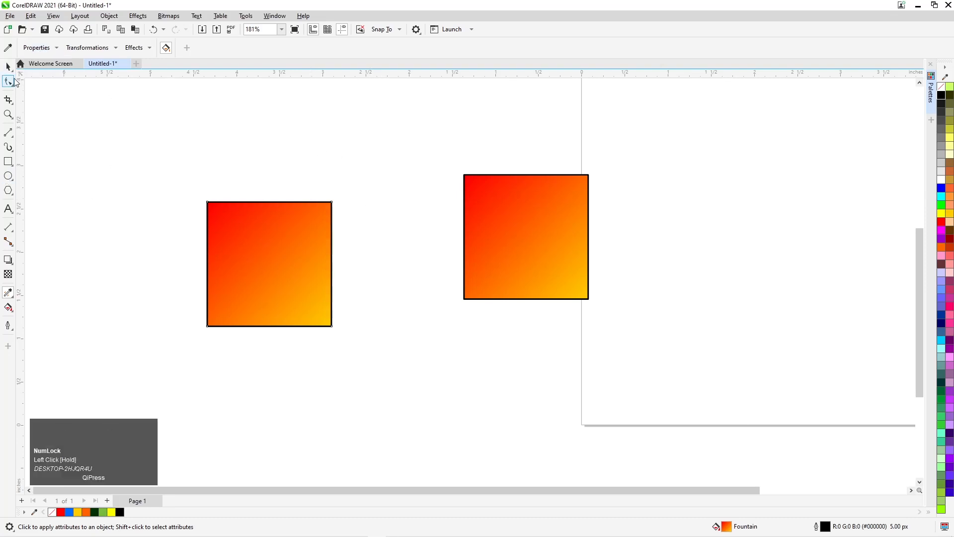
Step: Draw a circle about 1.106 inches in diameter below the two squares and place a copy of it level to its right
click(9, 177)
scroll(362, 219, down, 2)
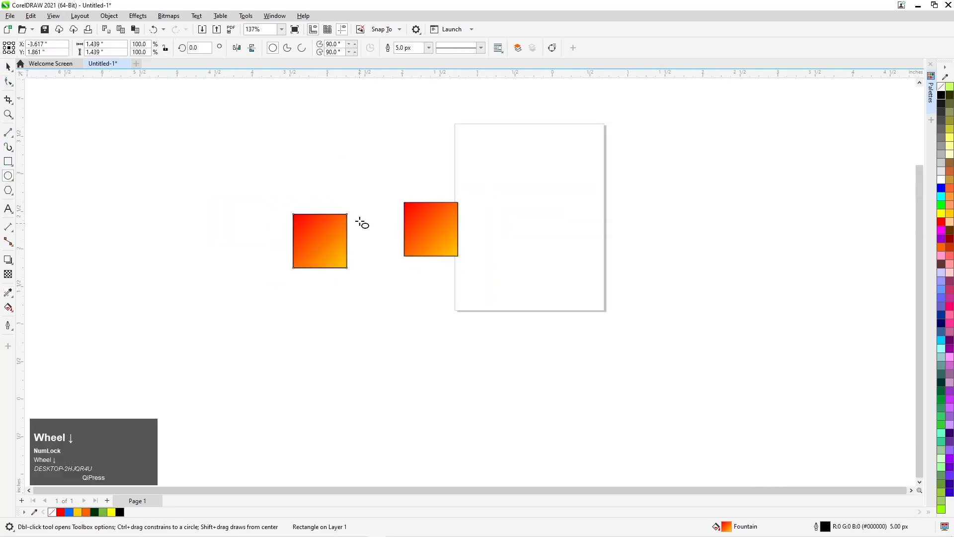
scroll(422, 311, up, 3)
mouse_move(277, 221)
mouse_down()
mouse_move(319, 290)
mouse_move(336, 348)
mouse_up()
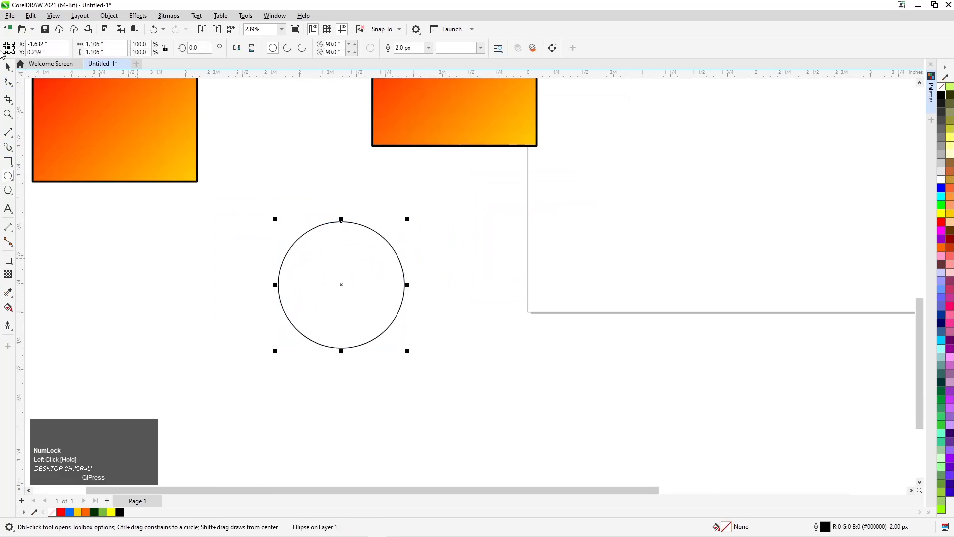
click(8, 66)
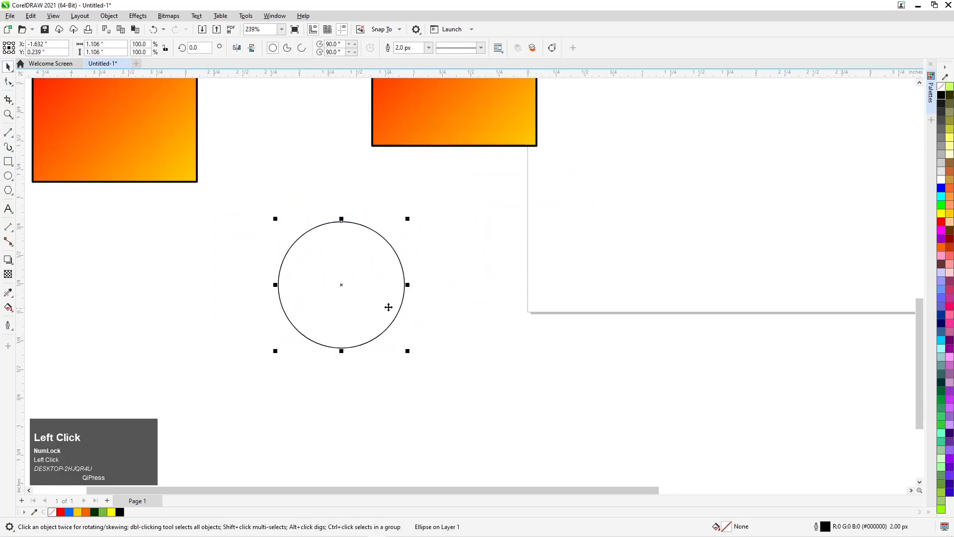
drag(318, 278, 489, 285)
right_click(489, 285)
Step: Fill the left circle with a vertical linear gradient from dark blue at the top to brighter blue at the bottom
click(351, 257)
key(g)
drag(342, 222, 344, 348)
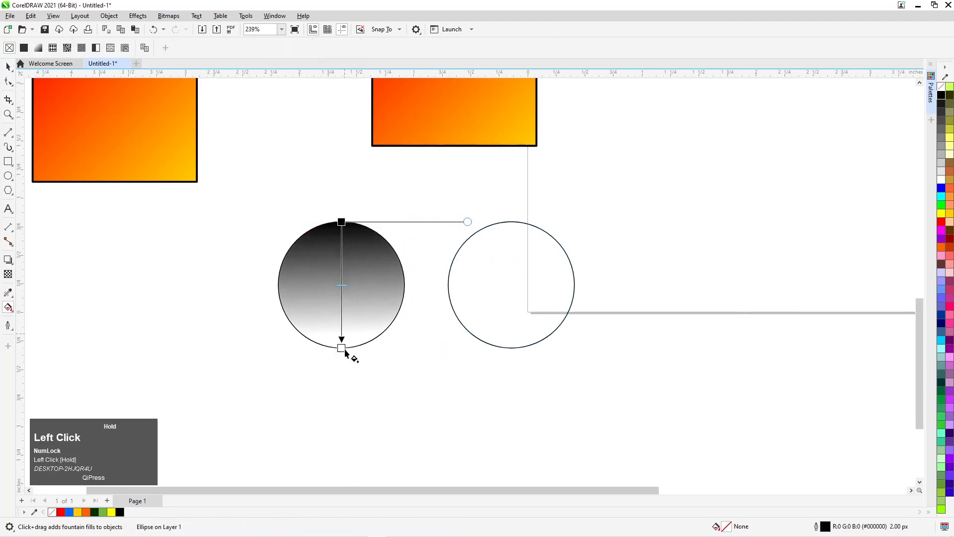
click(69, 512)
click(341, 221)
click(943, 324)
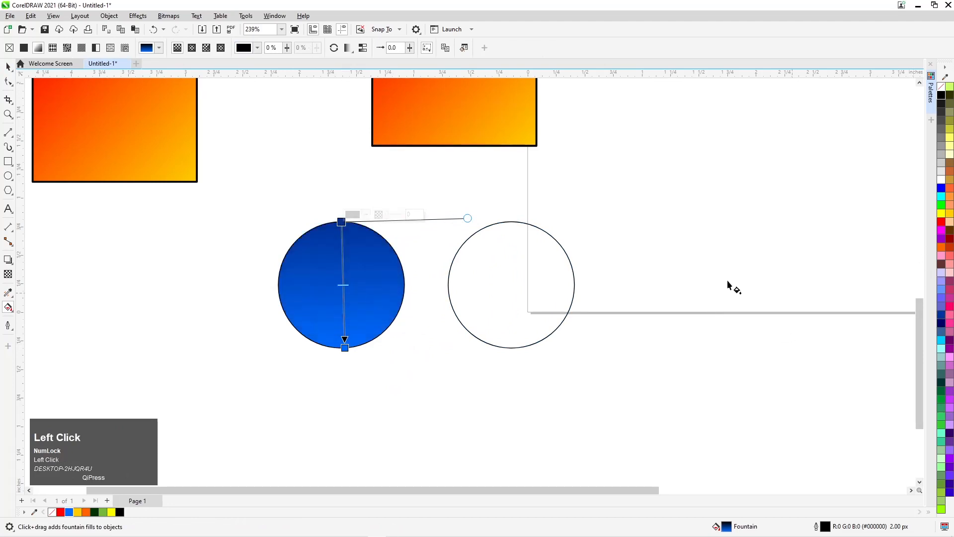
Step: Give the blue circle a 16.0 px outline and move it slightly down and farther left of the empty circle
click(8, 66)
mouse_move(337, 291)
mouse_down()
mouse_move(276, 302)
mouse_move(336, 300)
mouse_up()
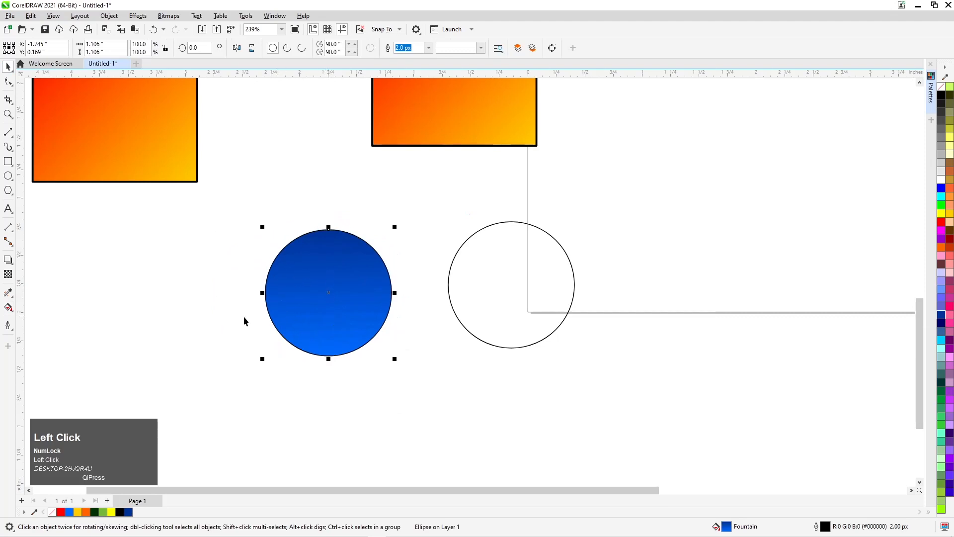
click(3, 288)
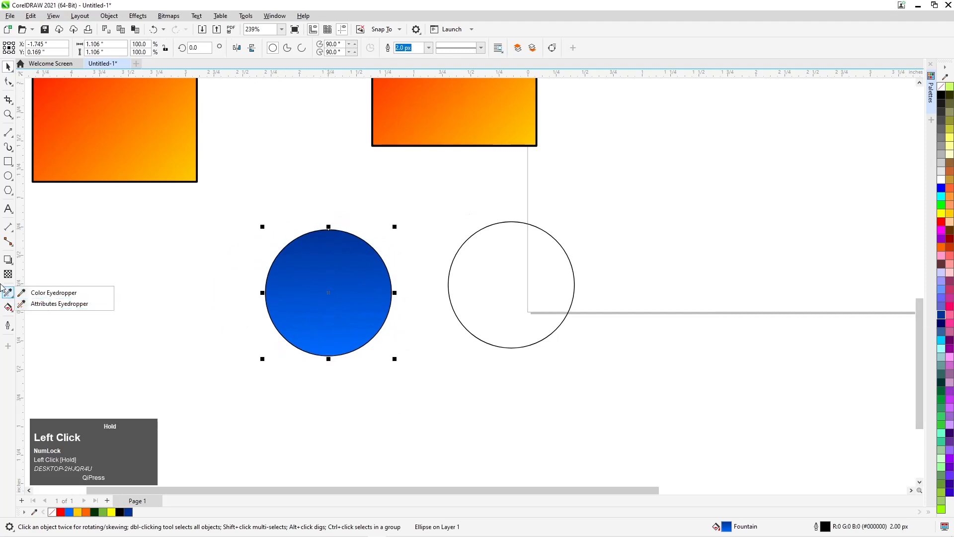
click(8, 306)
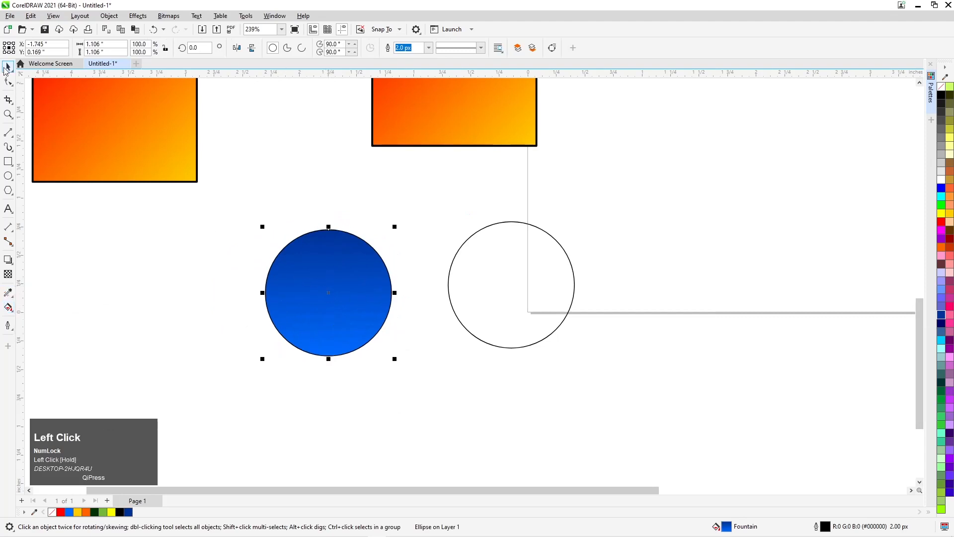
drag(334, 283, 366, 297)
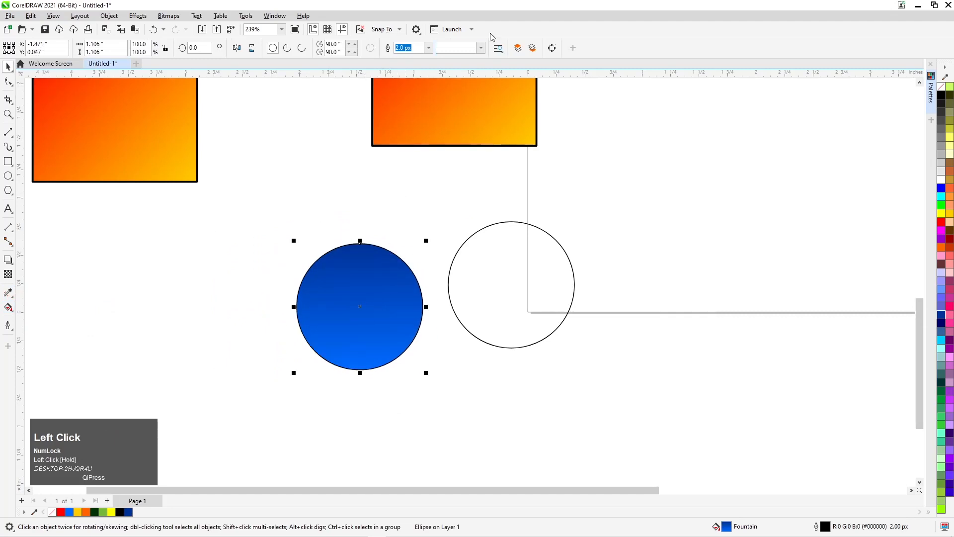
click(429, 47)
click(409, 125)
drag(399, 297, 328, 294)
Step: Try copying the blue circle's fill and thick outline onto the empty circle with the Attributes Eyedropper, and undo it
click(7, 292)
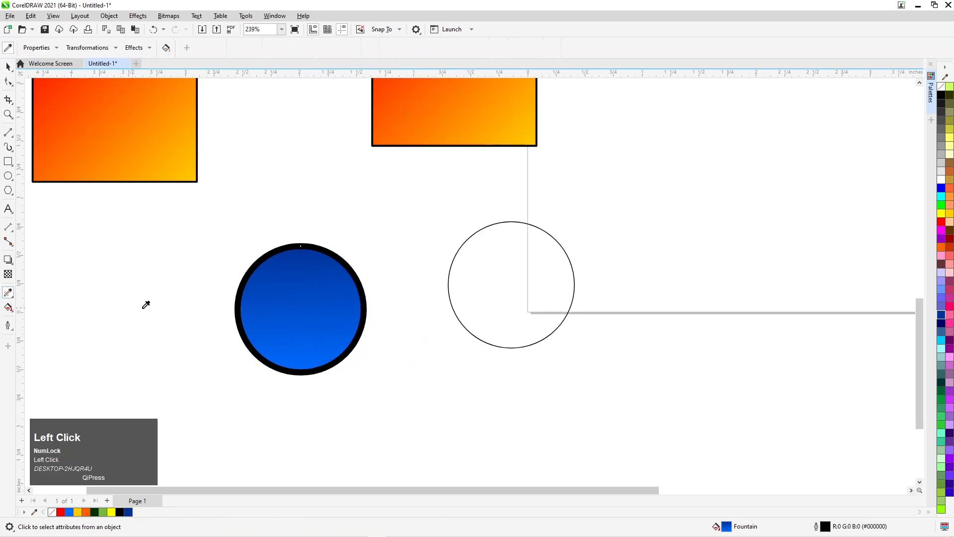
click(311, 295)
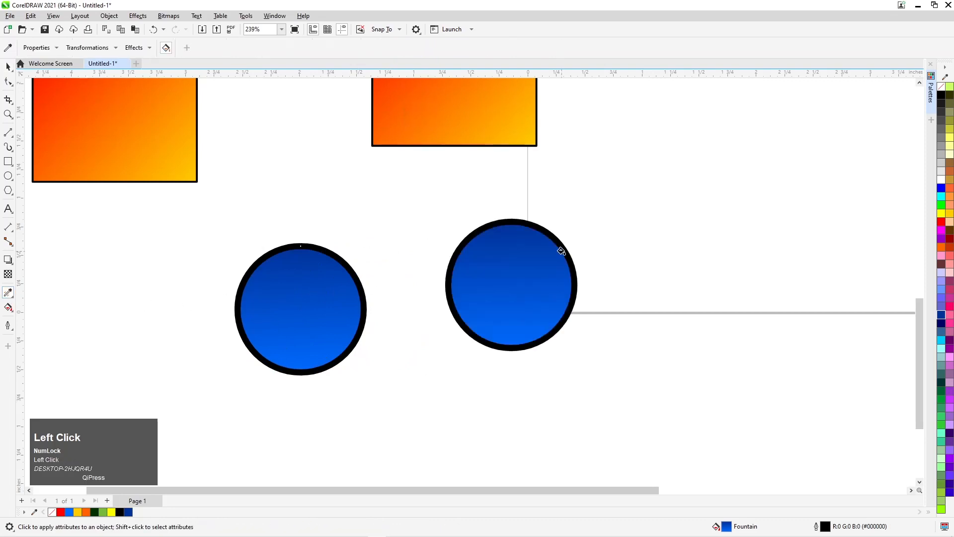
key(ctrl+z)
Step: Move the blue circle to about X -1.954, Y 0.0 inches
click(8, 66)
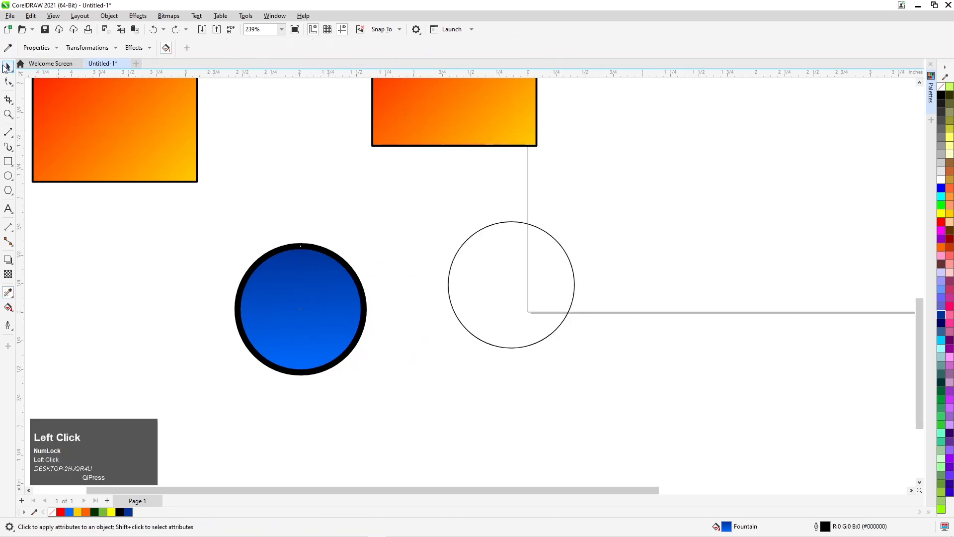
click(325, 297)
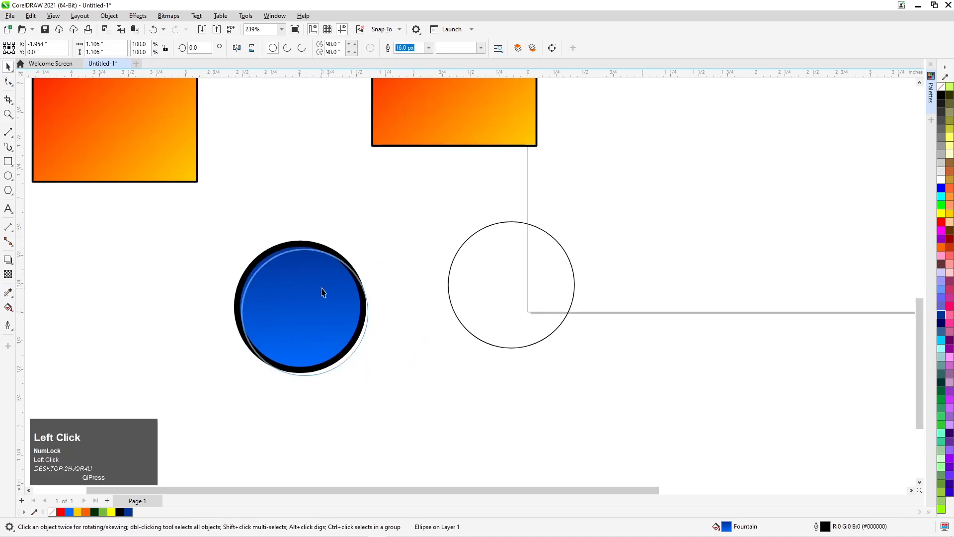
drag(321, 292, 326, 297)
Step: Exclude Outline from the Attributes Eyedropper's sampled properties, leaving Fill and Text enabled
click(8, 292)
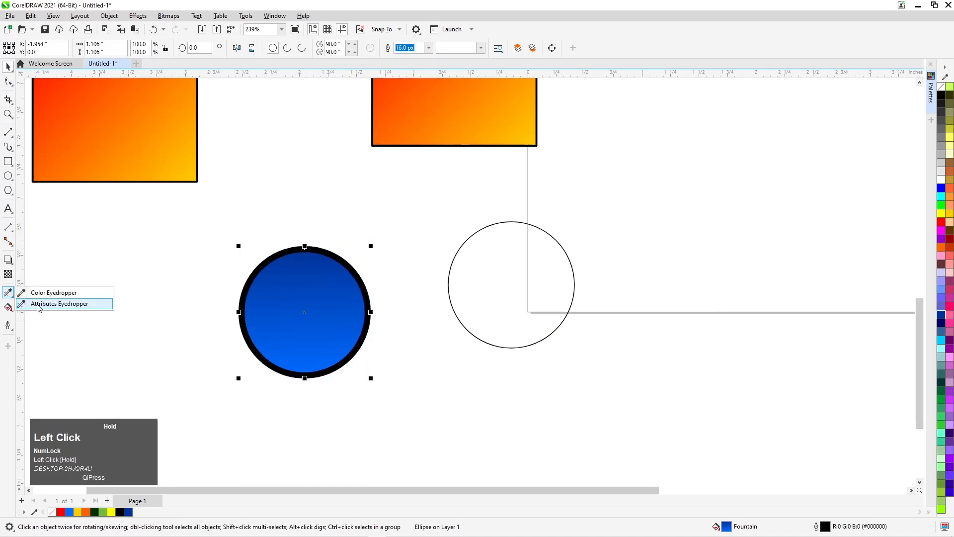
click(60, 305)
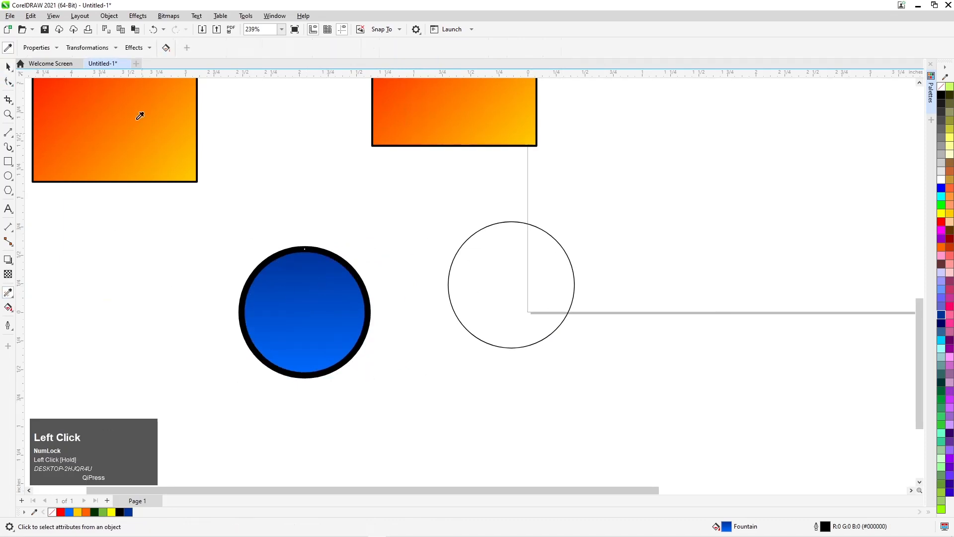
click(56, 48)
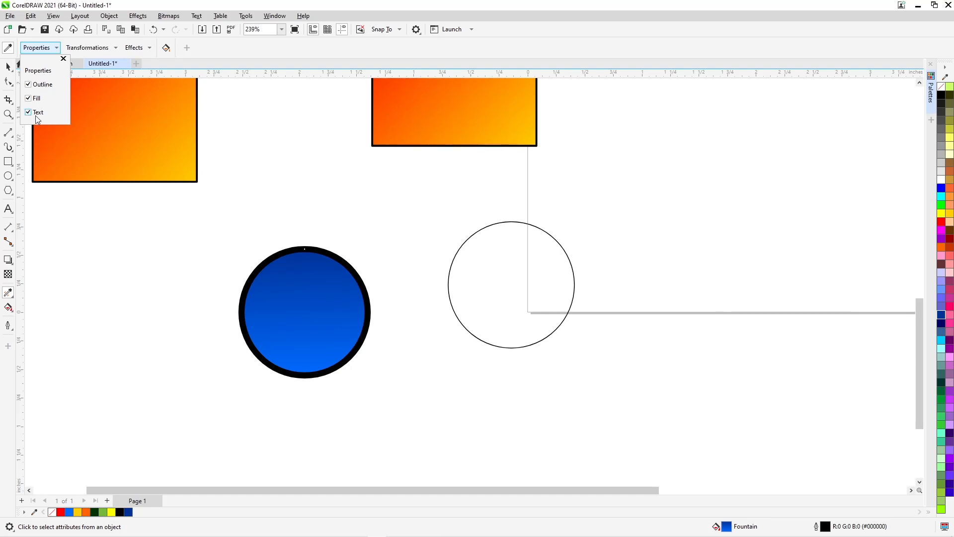
click(28, 84)
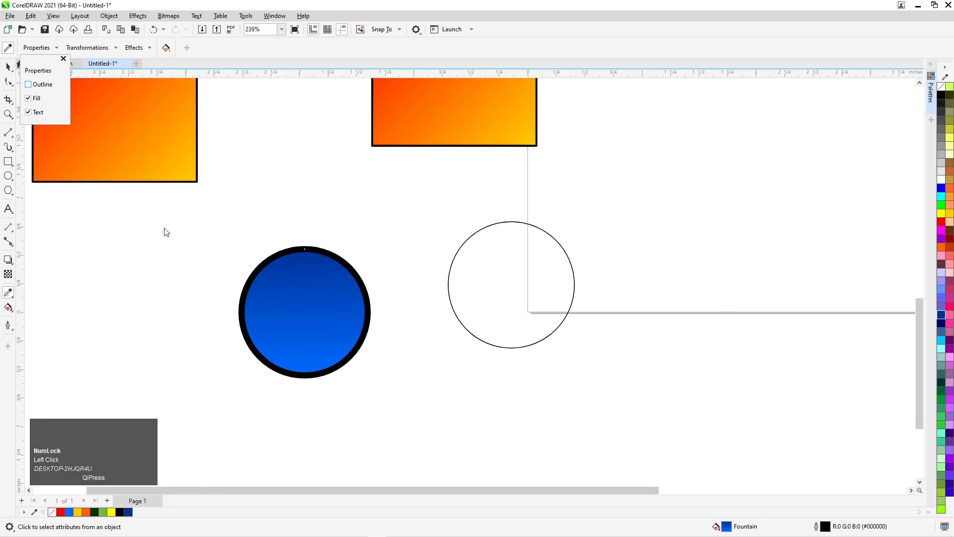
click(11, 53)
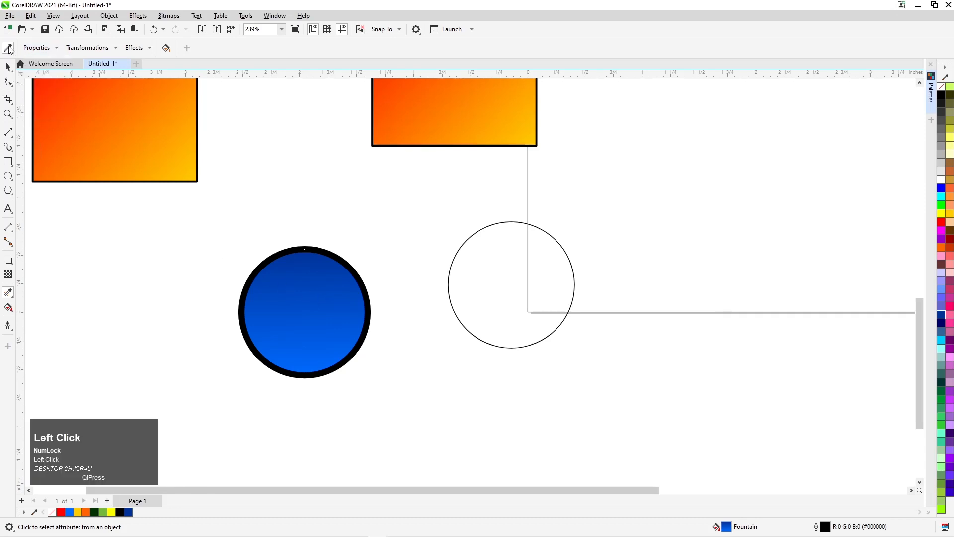
Step: Try applying the blue circle's gradient fill without its outline to the empty circle, and undo the application
click(41, 47)
click(257, 288)
click(303, 298)
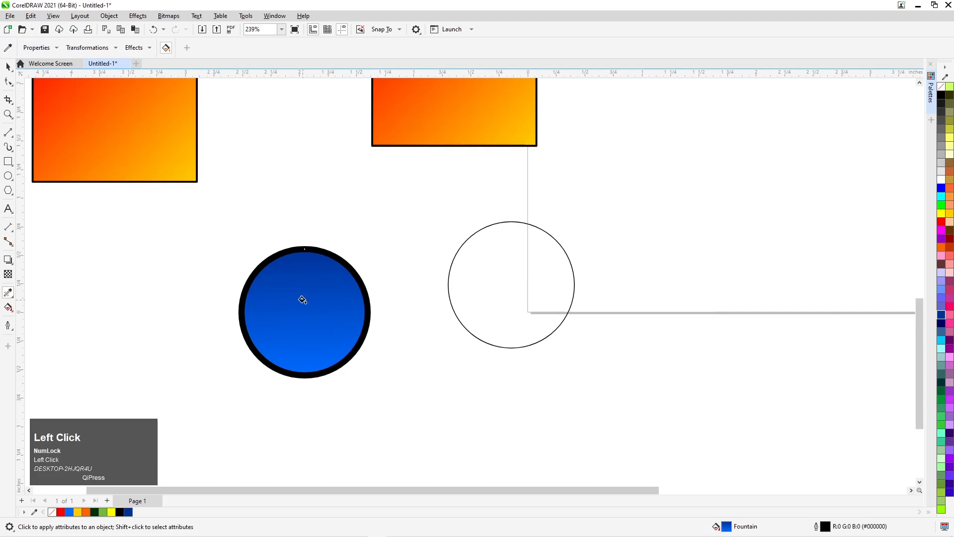
click(485, 289)
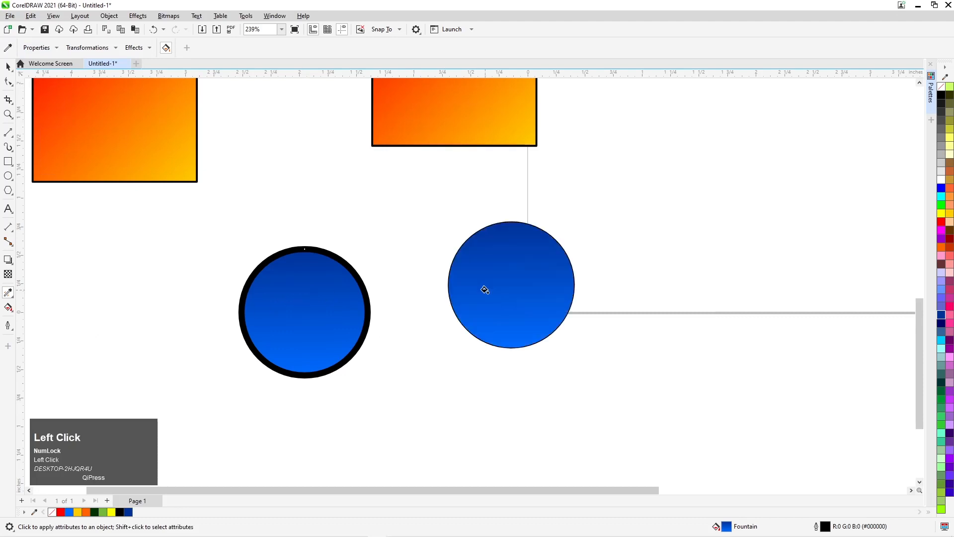
key(ctrl+z)
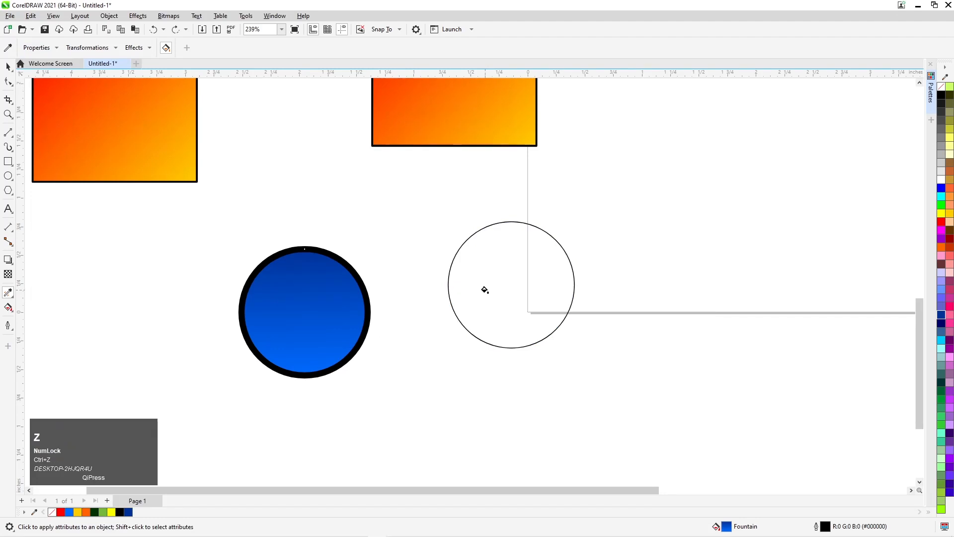
Step: Include Outline again among the properties the Attributes Eyedropper samples
click(49, 47)
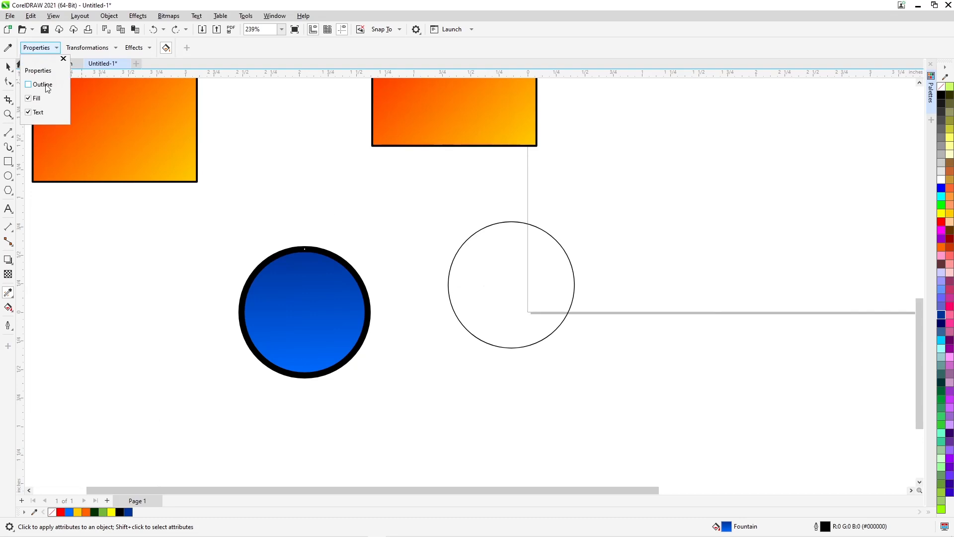
click(29, 85)
click(2, 64)
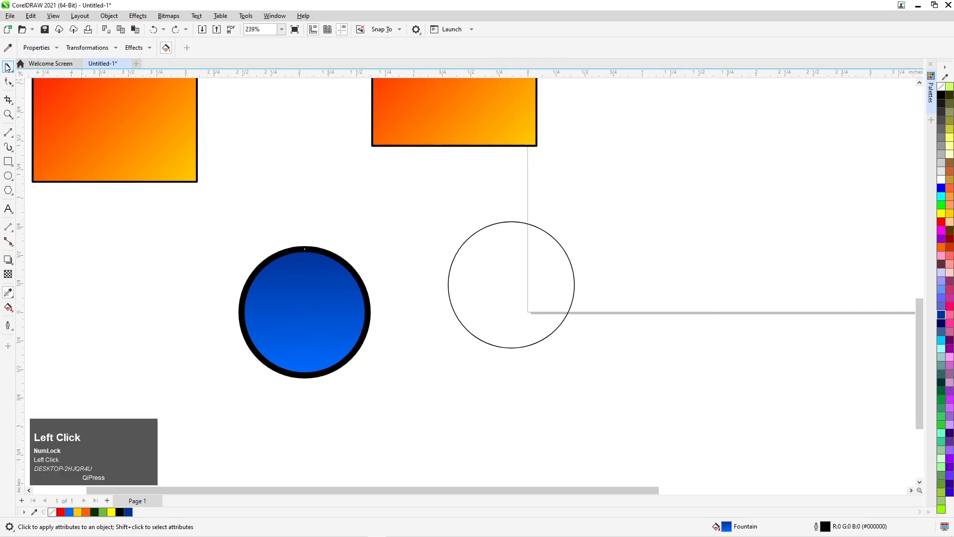
Step: Sample the blue circle with the Attributes Eyedropper and review its Transformations options Size, Rotation and Position
click(108, 48)
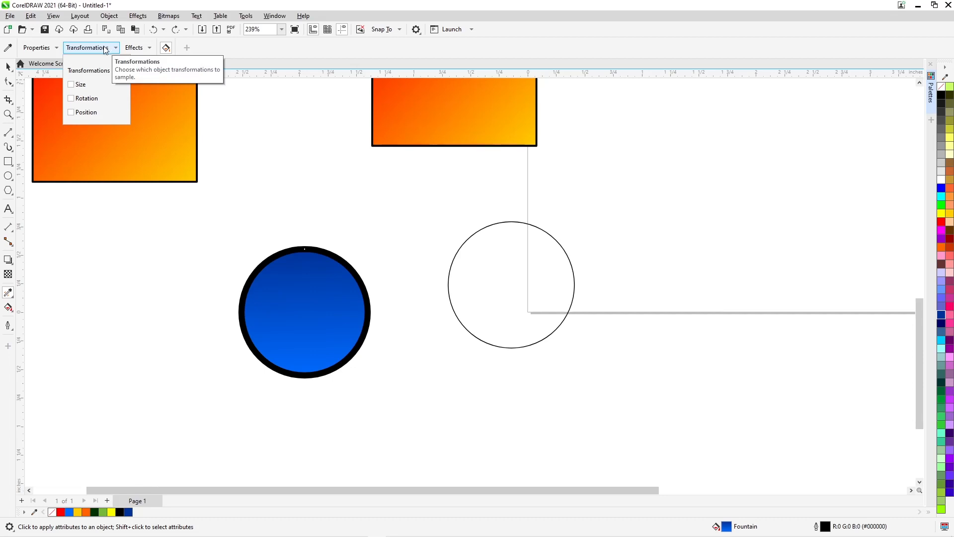
click(125, 58)
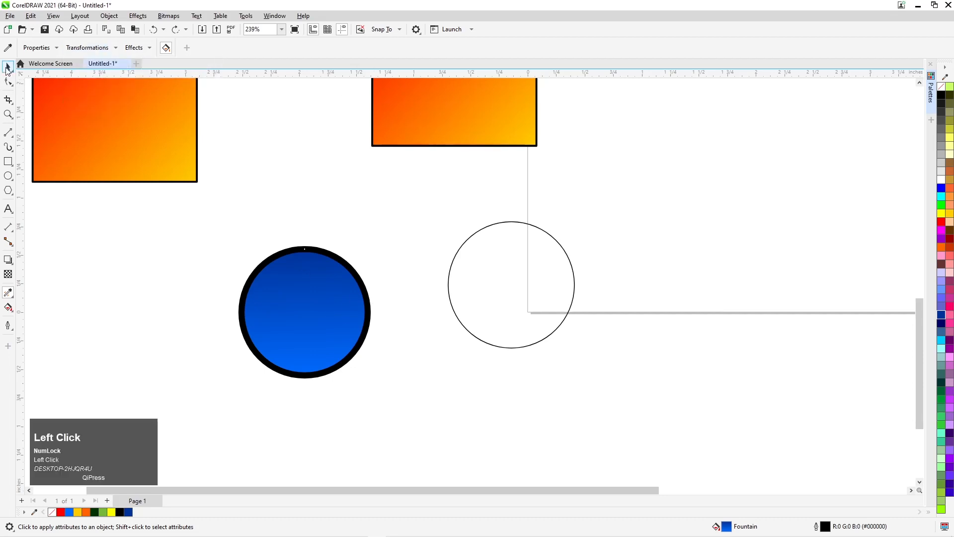
click(7, 68)
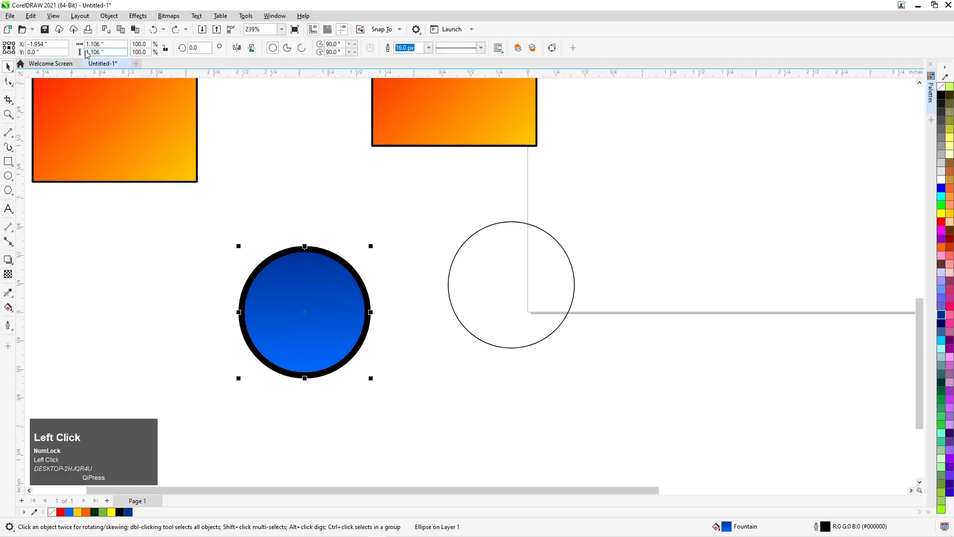
click(8, 294)
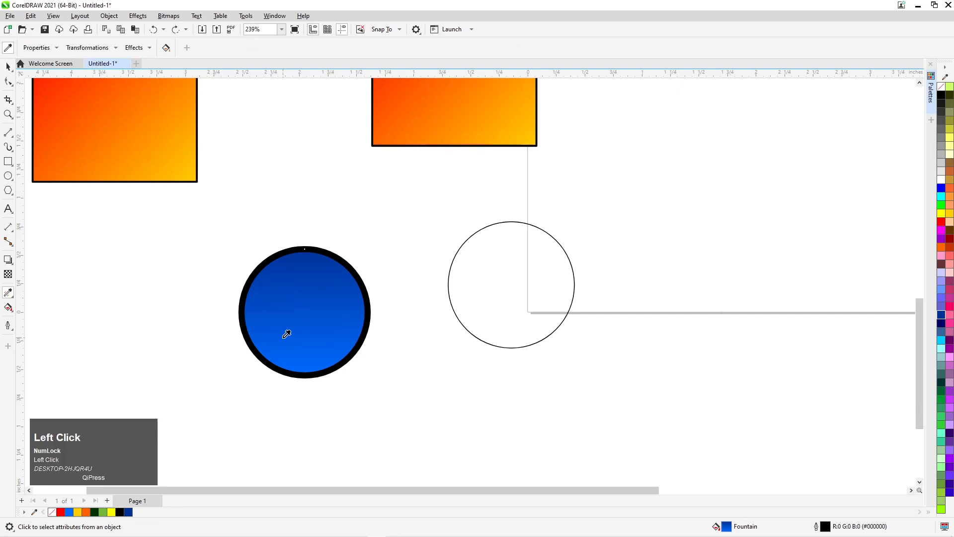
click(293, 316)
click(114, 48)
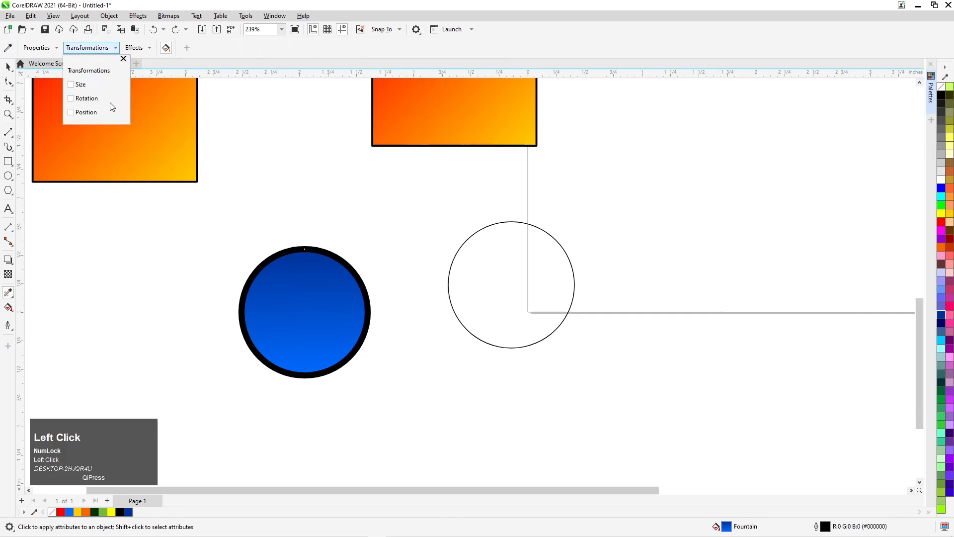
click(9, 63)
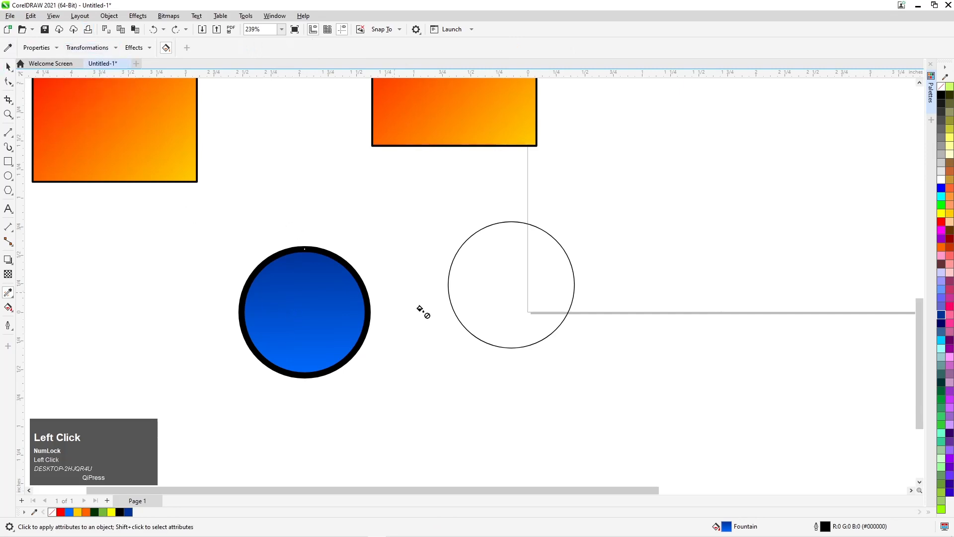
Step: Reshape the blue circle into a tall ellipse about 1.35 by 2.43 inches and place it below the orange squares
click(7, 72)
click(330, 299)
scroll(288, 293, down, 2)
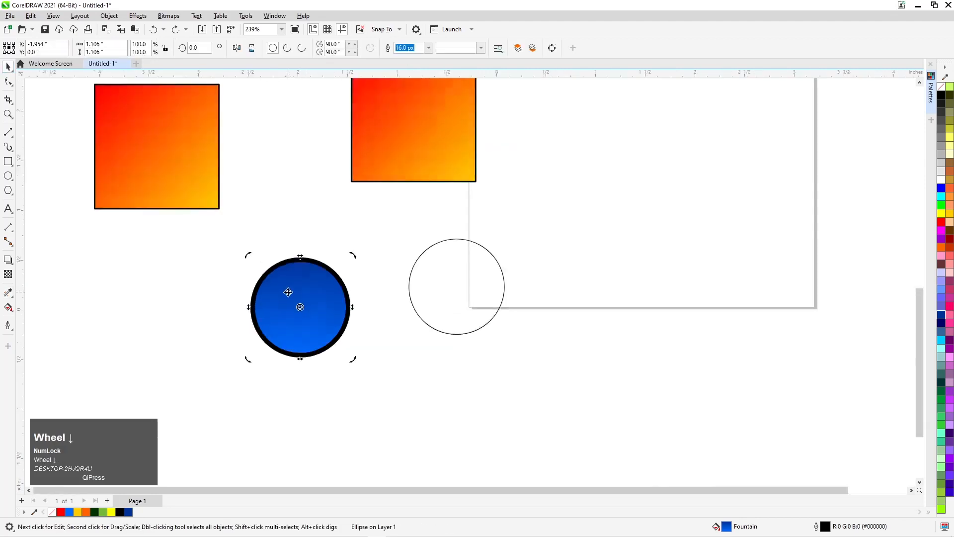
click(246, 358)
drag(278, 313, 232, 314)
drag(292, 341, 331, 401)
drag(267, 312, 287, 346)
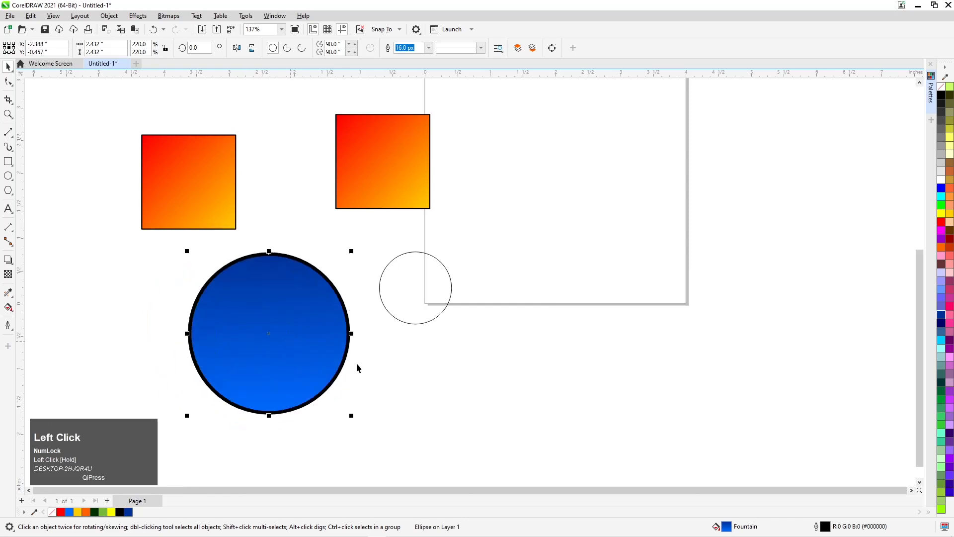
drag(349, 333, 279, 337)
drag(220, 343, 288, 338)
Step: Shrink the empty circle to about 0.90 inches and position it beside the blue ellipse, leaving a gap between them
scroll(378, 316, up, 1)
drag(419, 305, 496, 287)
scroll(541, 269, up, 2)
drag(545, 212, 534, 219)
drag(530, 270, 416, 314)
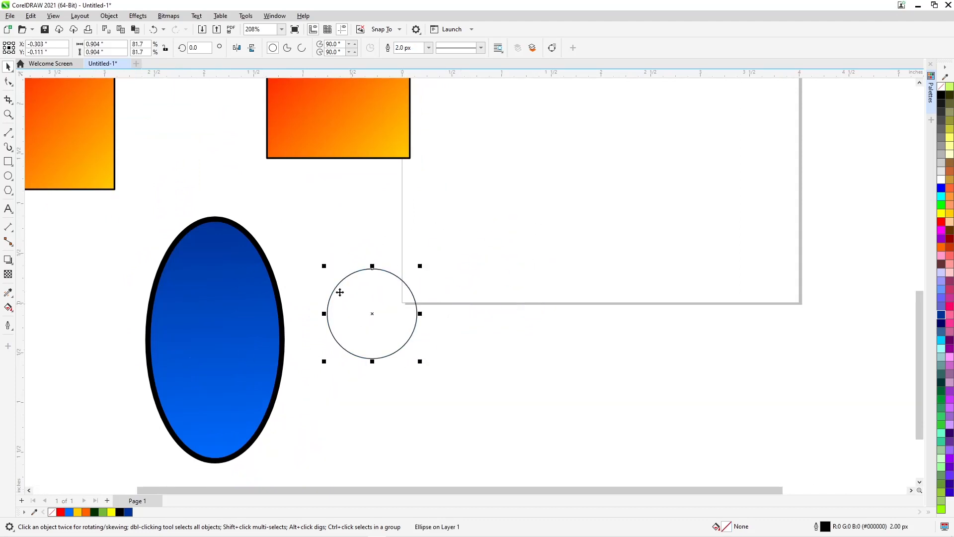
drag(229, 294, 185, 296)
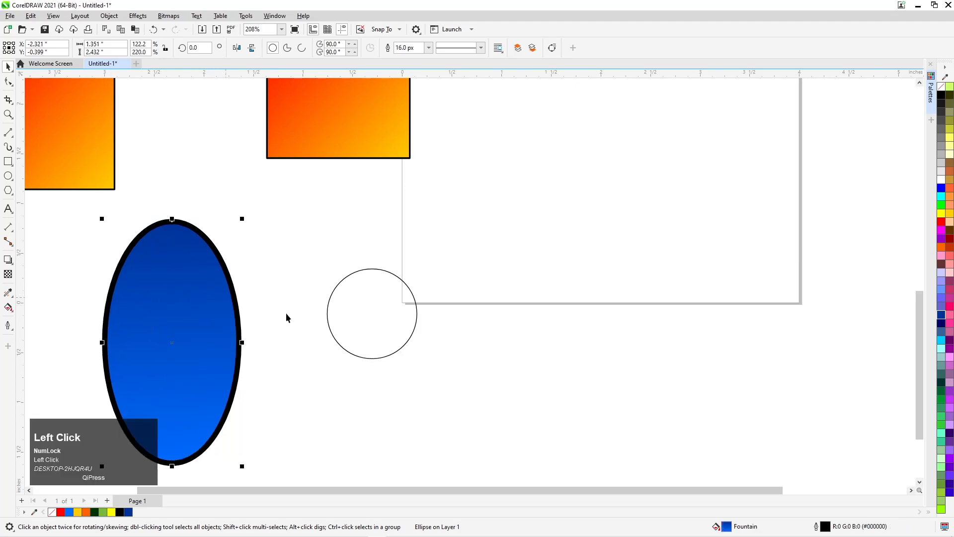
drag(354, 315, 408, 324)
drag(186, 304, 227, 286)
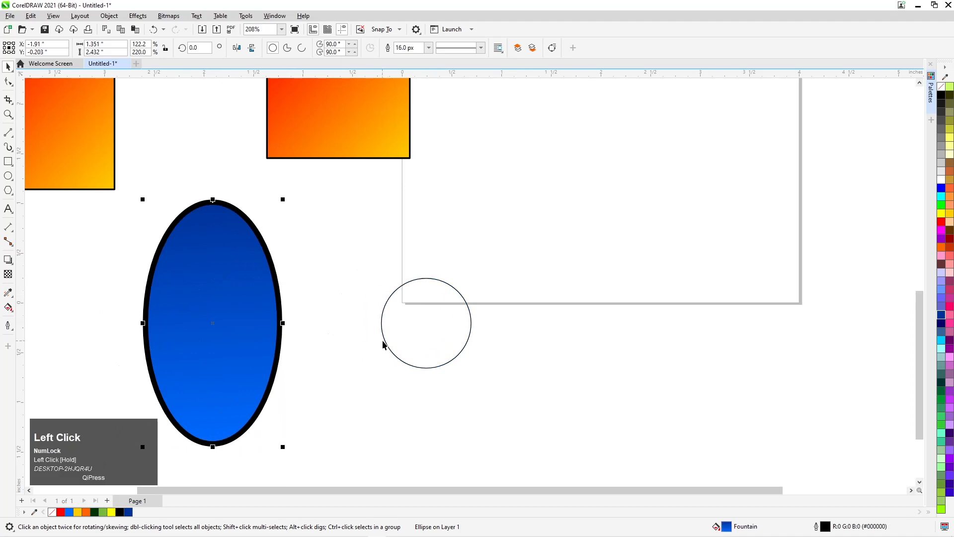
drag(387, 345, 370, 372)
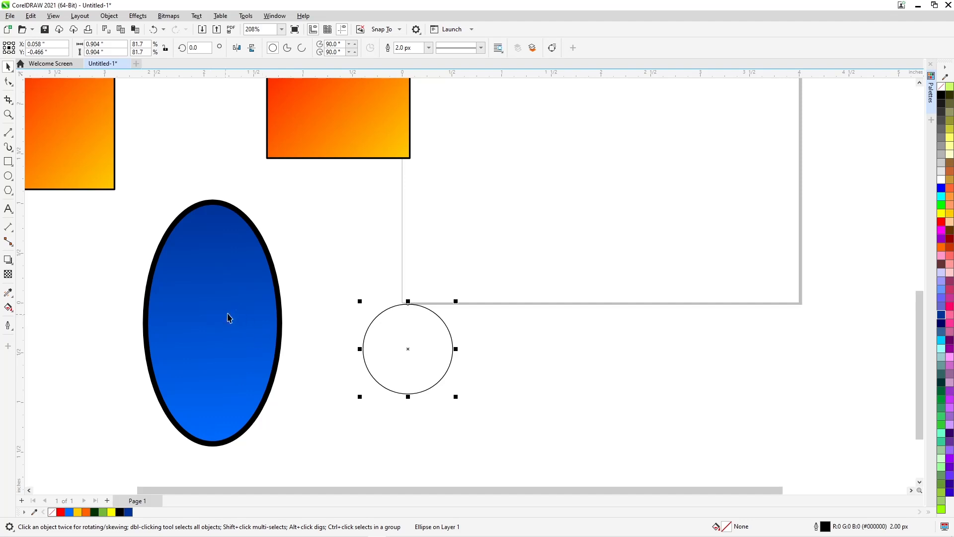
drag(407, 378, 410, 341)
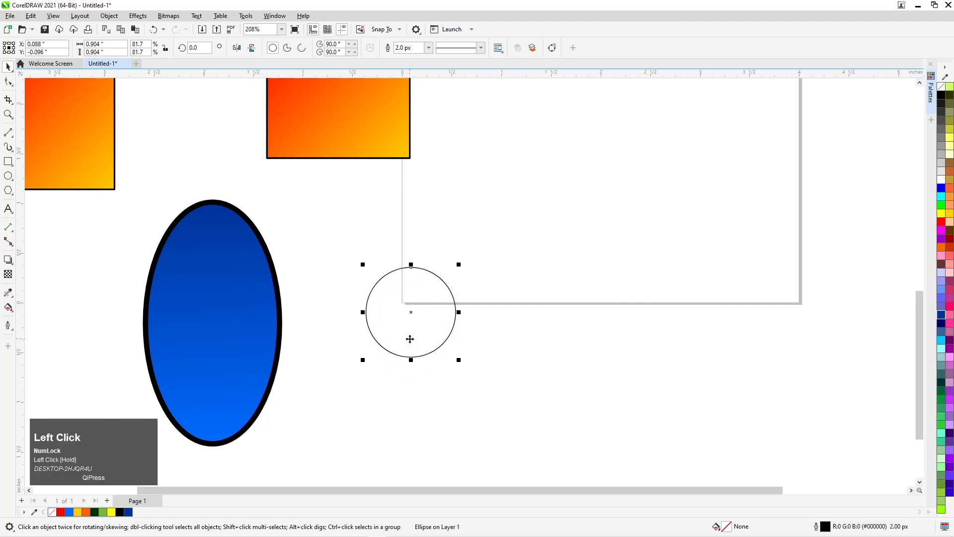
Step: Enable Size, Rotation and Position among the transformations the Attributes Eyedropper samples
click(193, 310)
click(11, 294)
drag(11, 294, 54, 304)
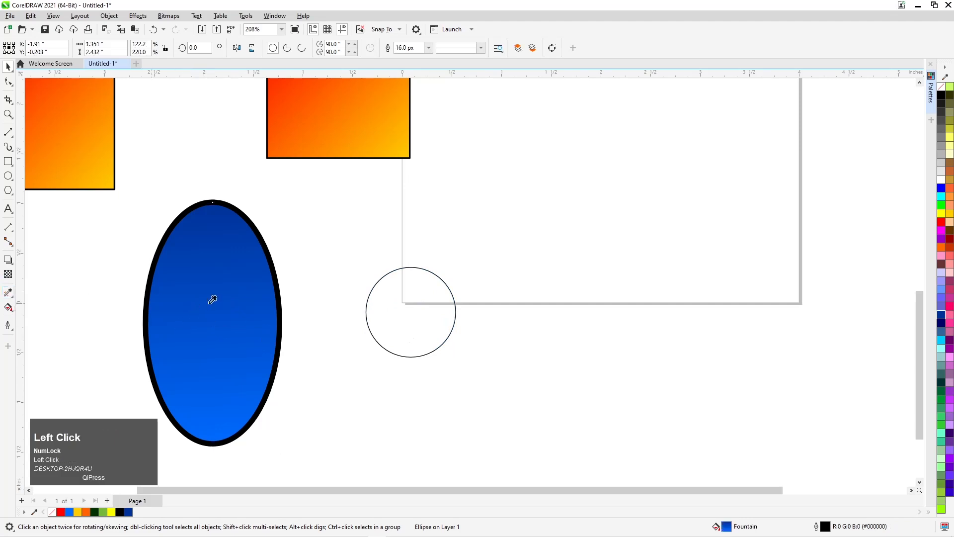
click(101, 50)
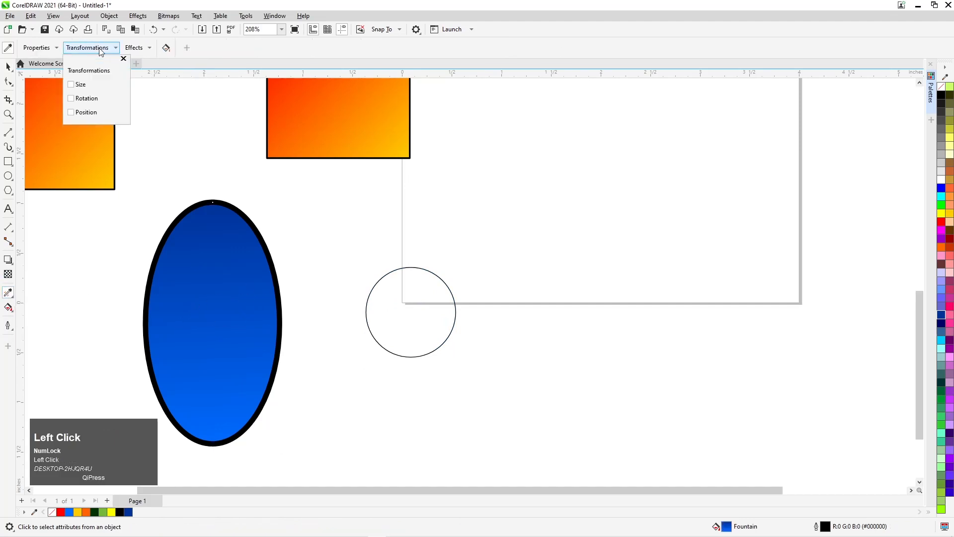
click(73, 85)
click(74, 101)
Step: Try applying the blue ellipse's attributes, size and position to the empty circle, and pull the overlapping copy aside
click(219, 288)
click(207, 286)
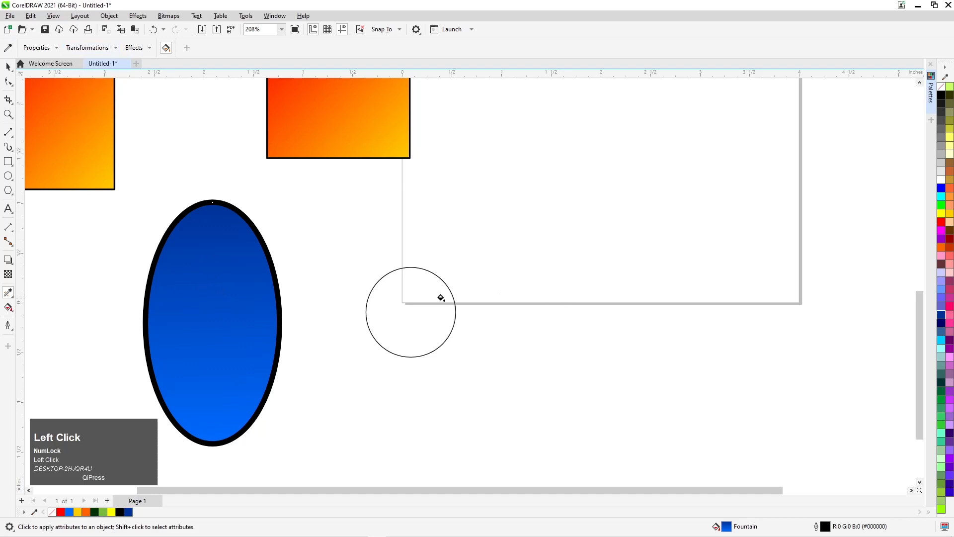
click(398, 298)
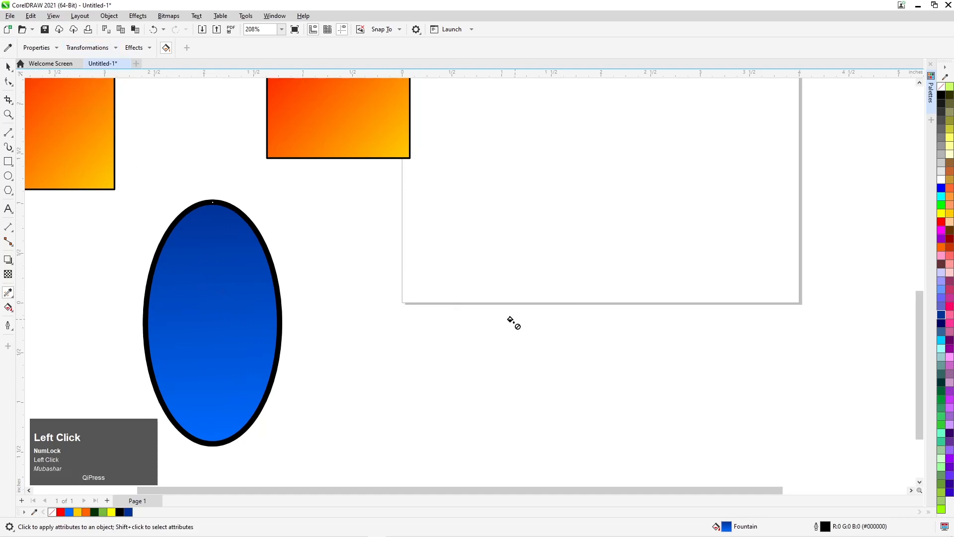
click(8, 66)
click(203, 272)
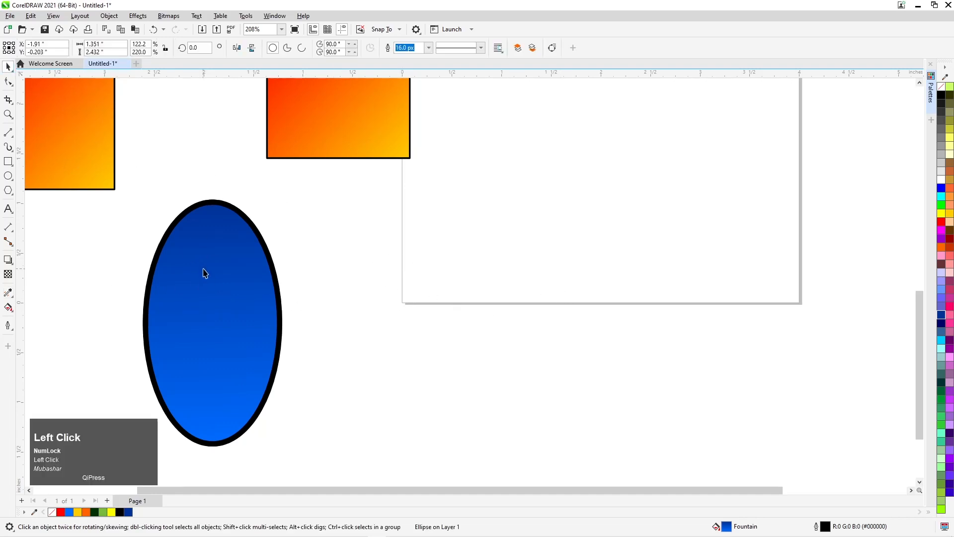
drag(203, 273, 522, 272)
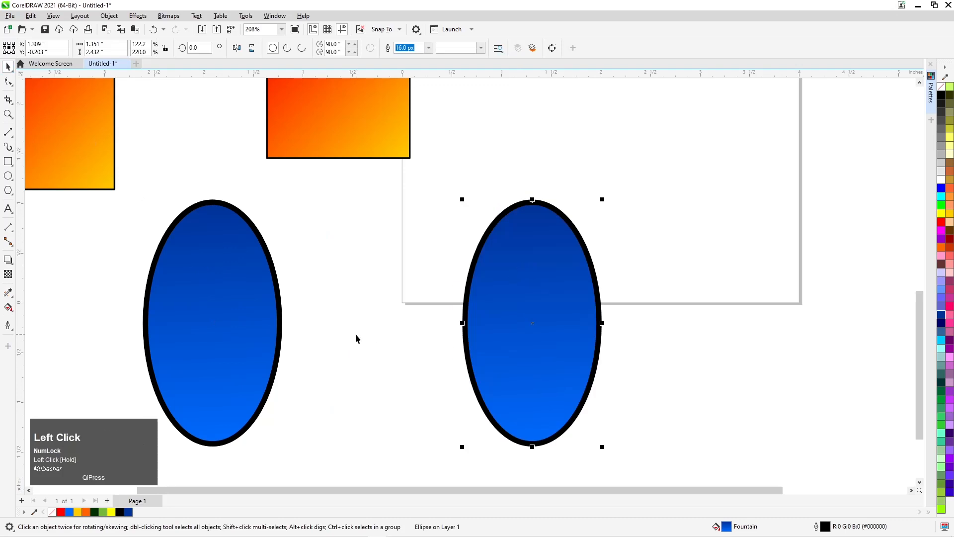
Step: Delete the copied ellipse and draw an empty circle about 0.99 inches across beside the remaining blue ellipse
drag(517, 311, 435, 311)
key(Delete)
click(9, 176)
drag(341, 277, 398, 376)
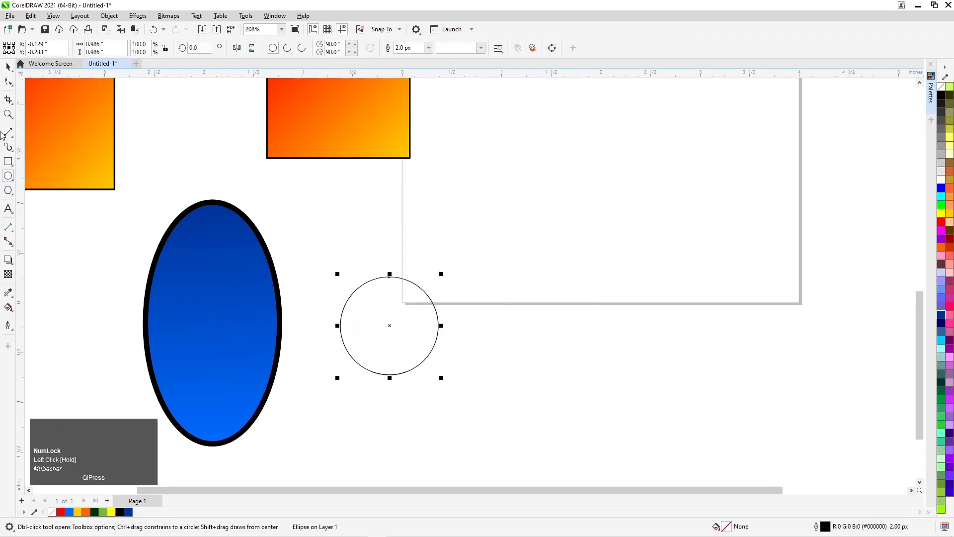
Step: Exclude Position from the Attributes Eyedropper's sampled transformations, leaving Size and Rotation enabled
click(9, 66)
click(184, 290)
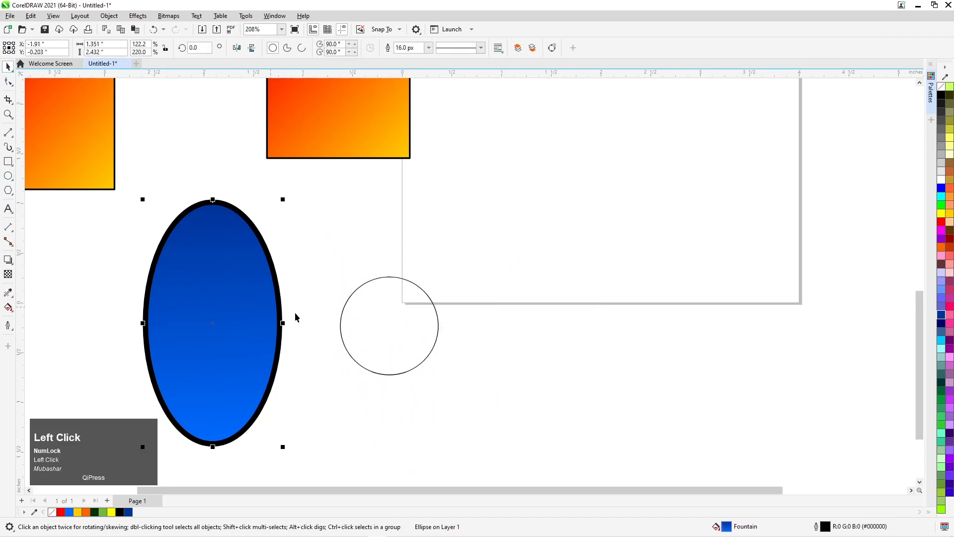
click(8, 293)
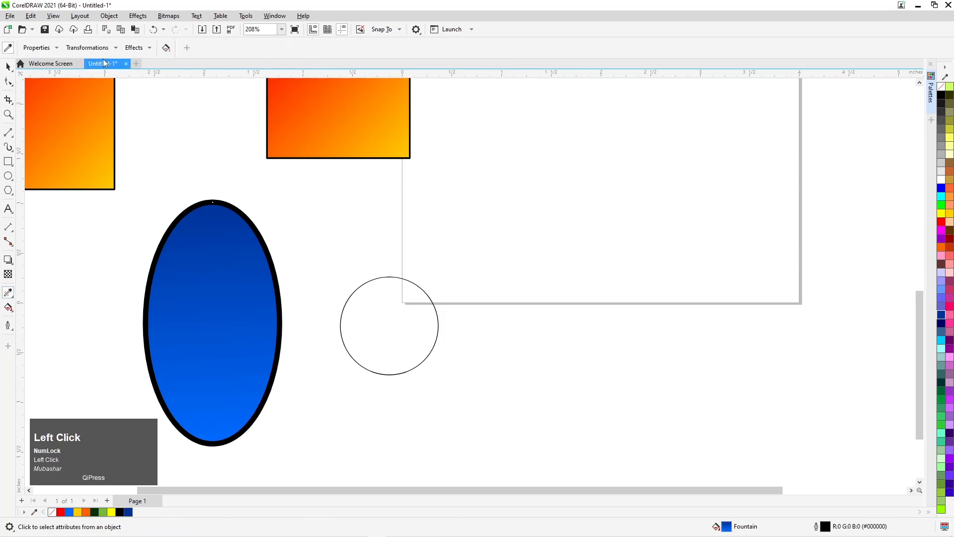
click(95, 50)
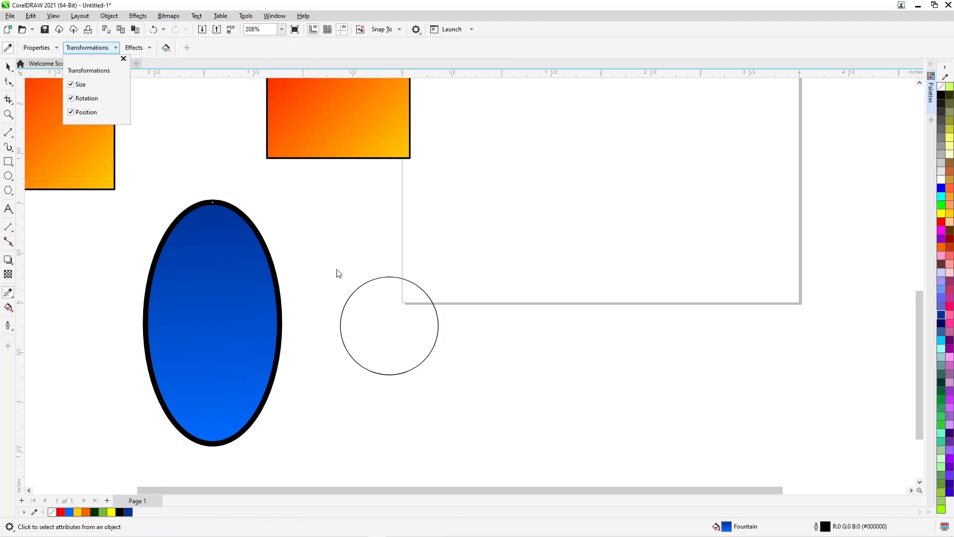
click(72, 112)
Step: Sample the blue ellipse and apply its fill, outline and size to the new empty circle
click(207, 311)
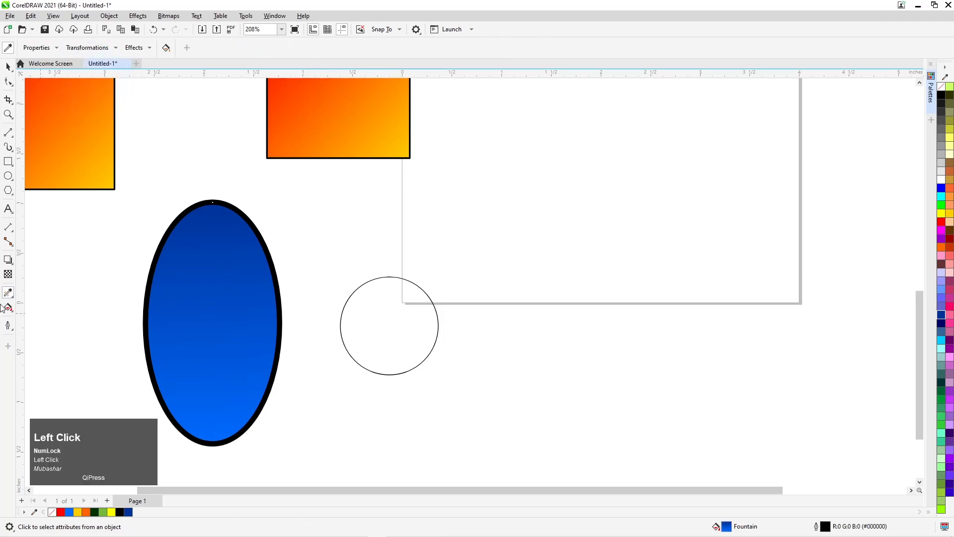
click(190, 288)
click(365, 325)
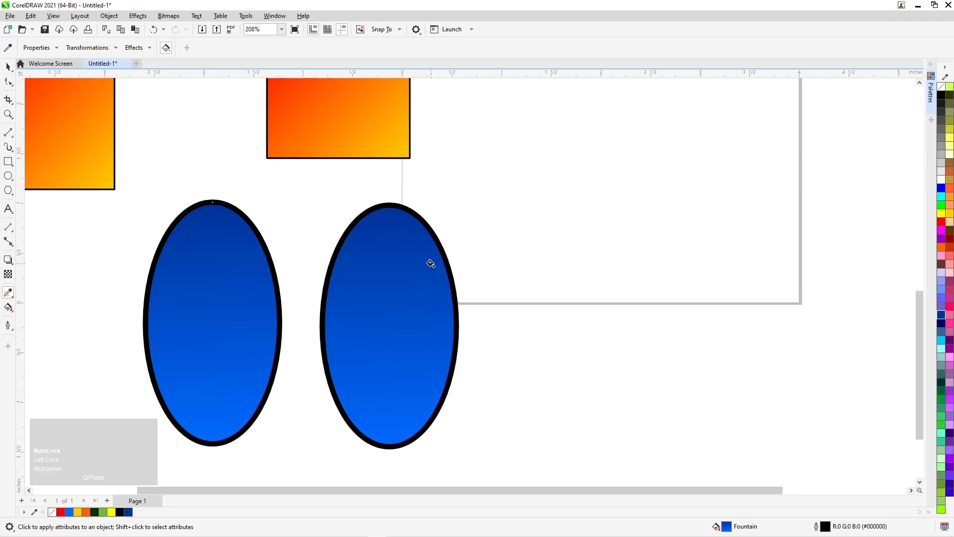
Step: Rearrange the two blue ellipses side by side below the orange squares
scroll(430, 263, down, 2)
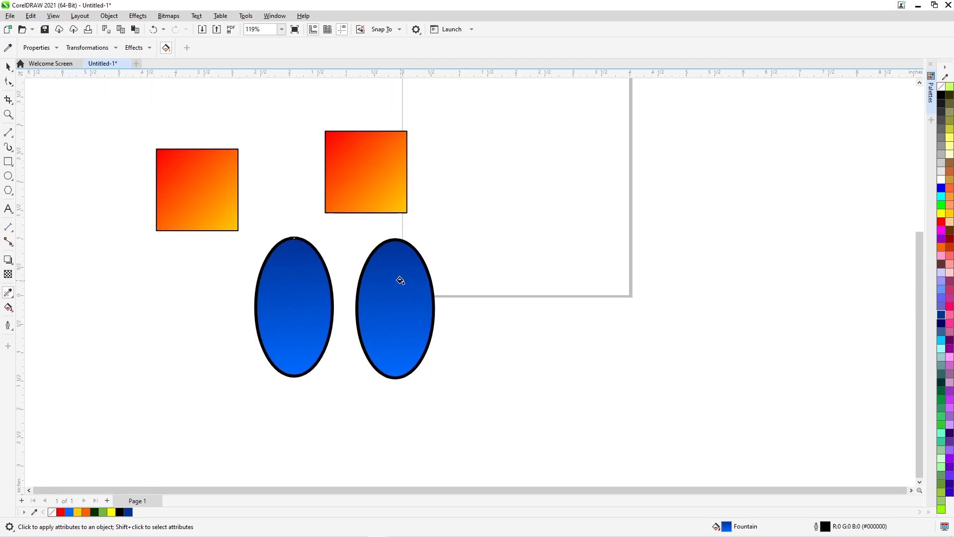
click(8, 67)
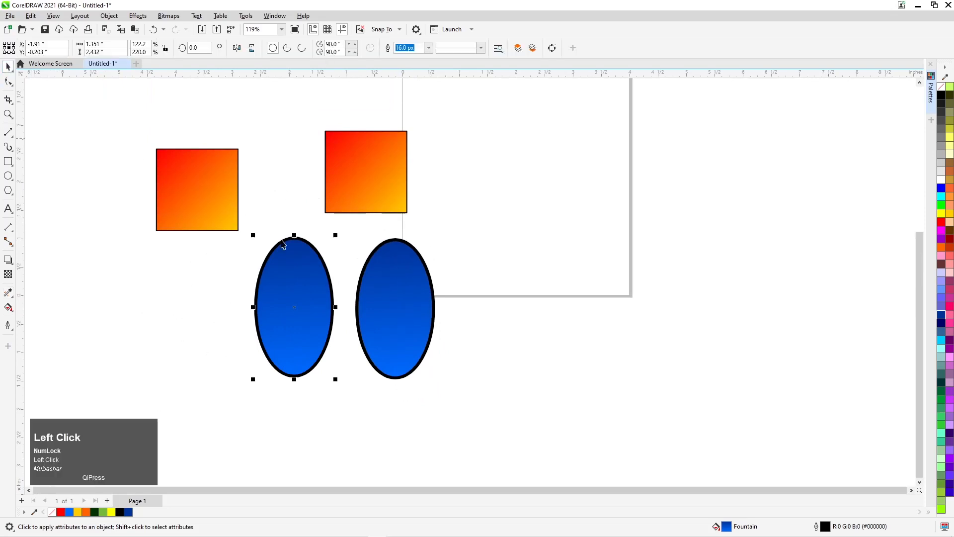
drag(316, 284, 233, 302)
drag(376, 305, 334, 325)
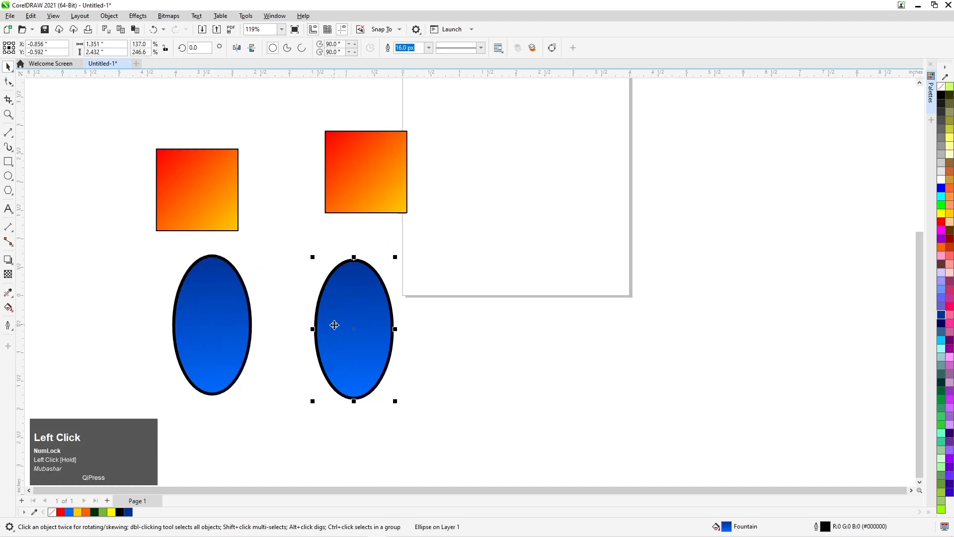
drag(335, 325, 300, 316)
drag(228, 315, 216, 300)
drag(297, 303, 320, 303)
drag(219, 297, 262, 308)
Step: Review the effects that the Attributes Eyedropper can sample
drag(5, 294, 39, 309)
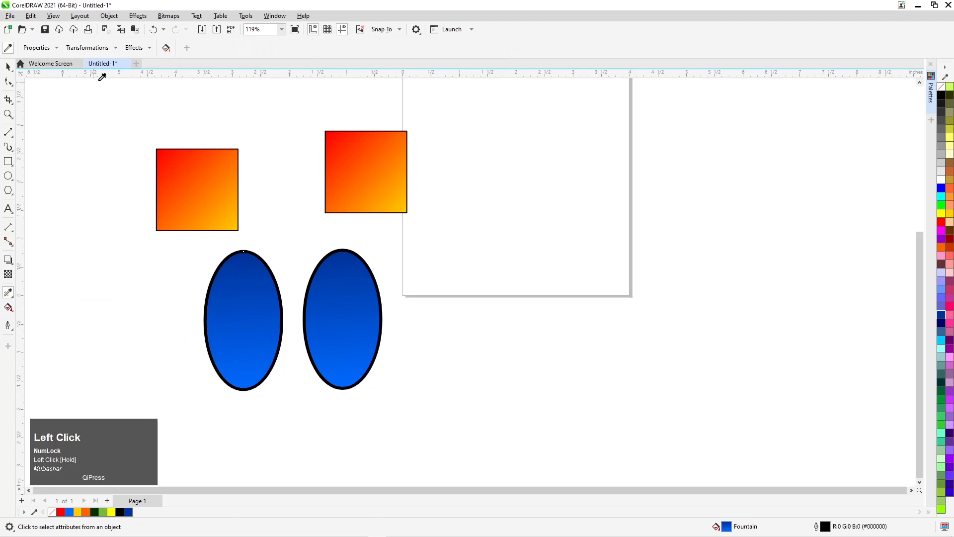
click(150, 47)
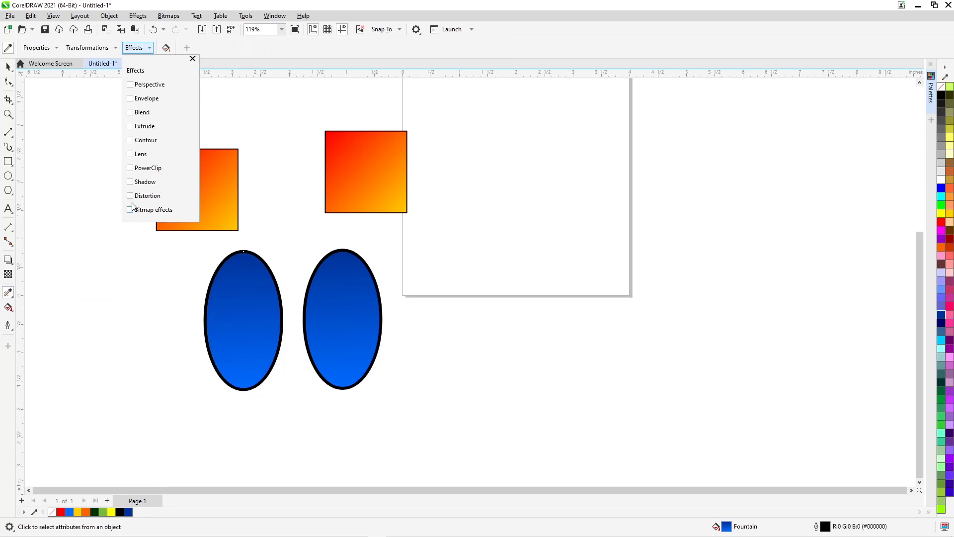
click(6, 67)
Step: PowerClip the left orange square inside the left blue ellipse and move the clipped ellipse slightly down and left
click(193, 197)
click(8, 67)
click(187, 189)
right_click(174, 184)
click(212, 289)
click(231, 314)
drag(248, 338, 230, 355)
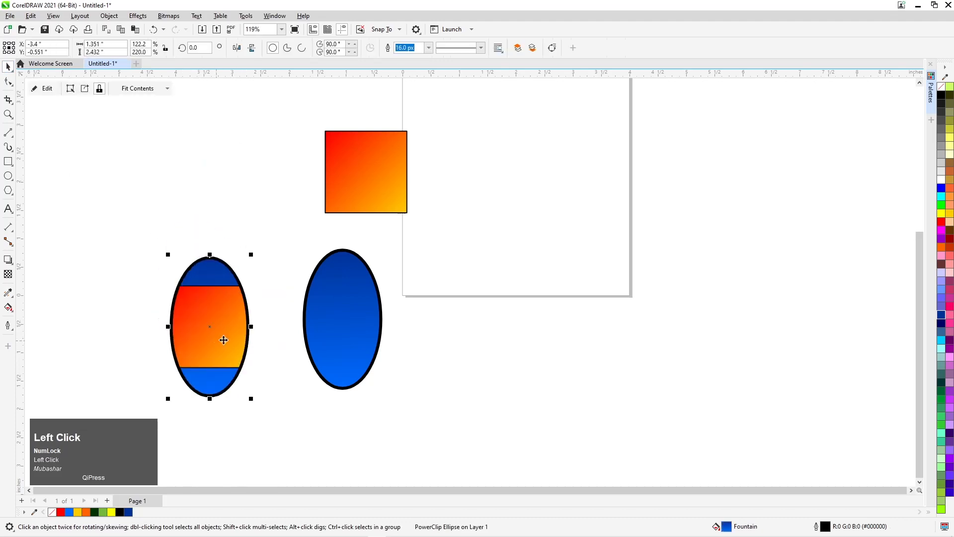
Step: Include PowerClip in the Attributes Eyedropper's sampled effects and copy the clipped ellipse's contents to the plain blue ellipse
click(8, 292)
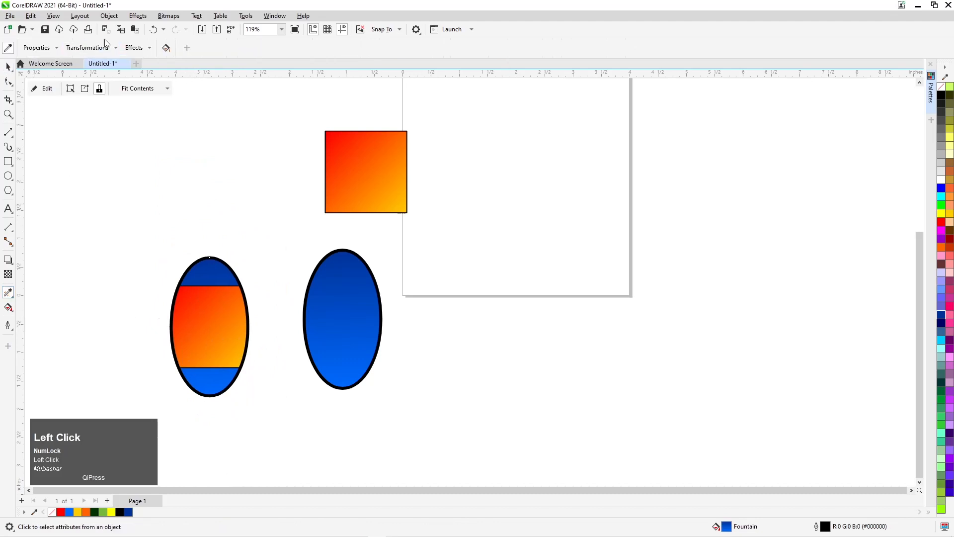
click(142, 48)
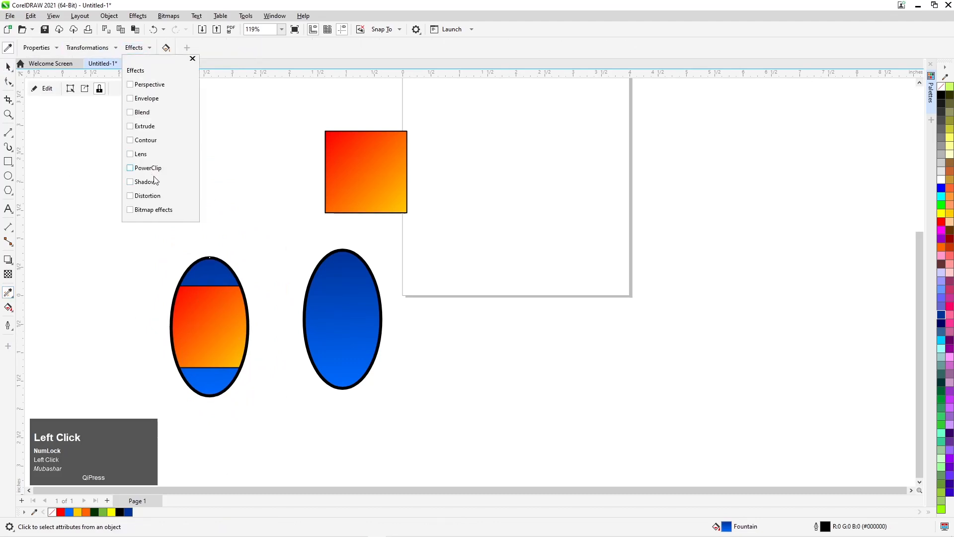
click(130, 168)
click(218, 309)
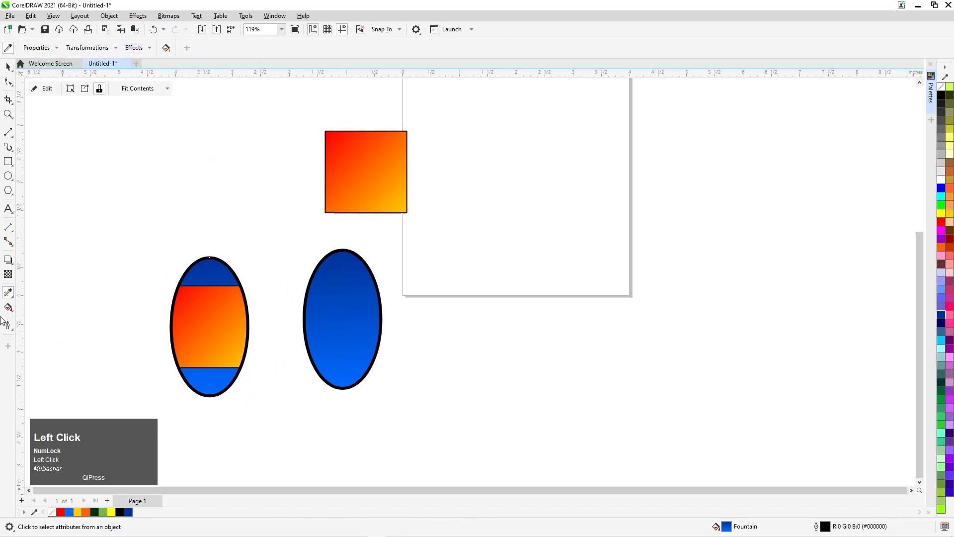
click(208, 309)
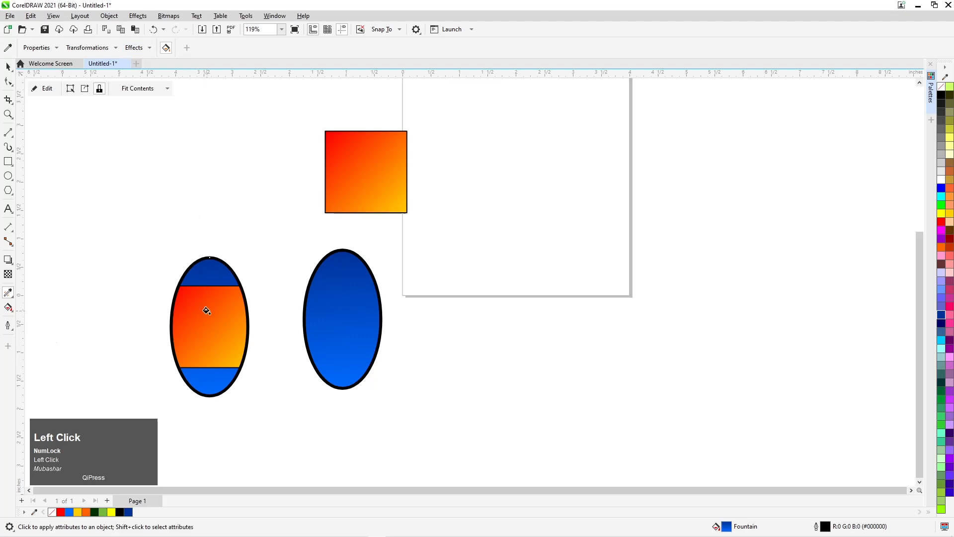
click(366, 307)
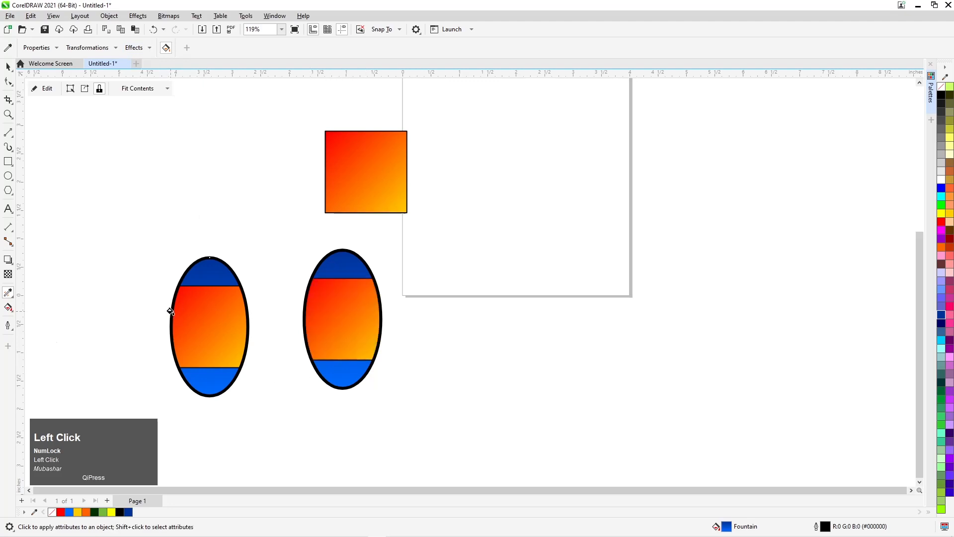
Step: Look over the enabled Effects options and the two available eyedropper tools
click(145, 49)
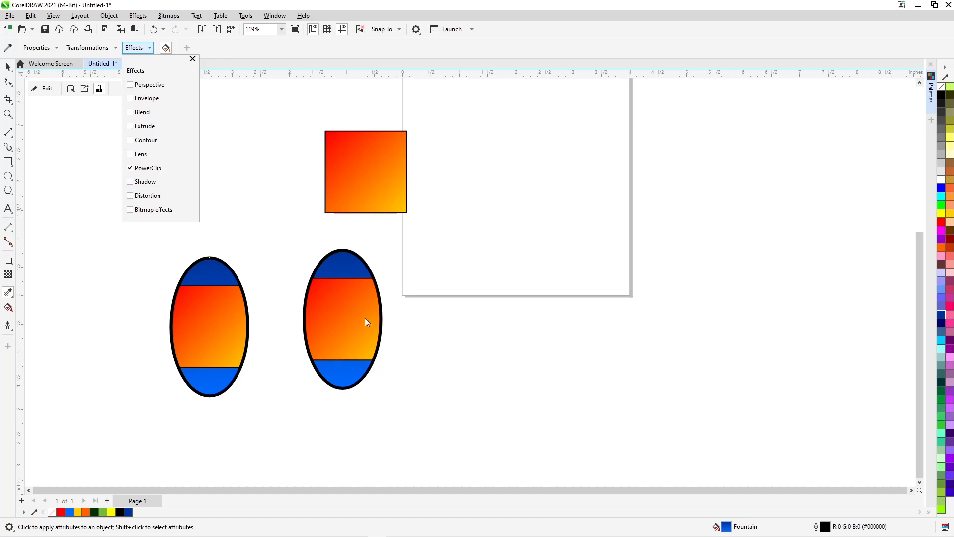
click(8, 65)
drag(8, 293, 88, 232)
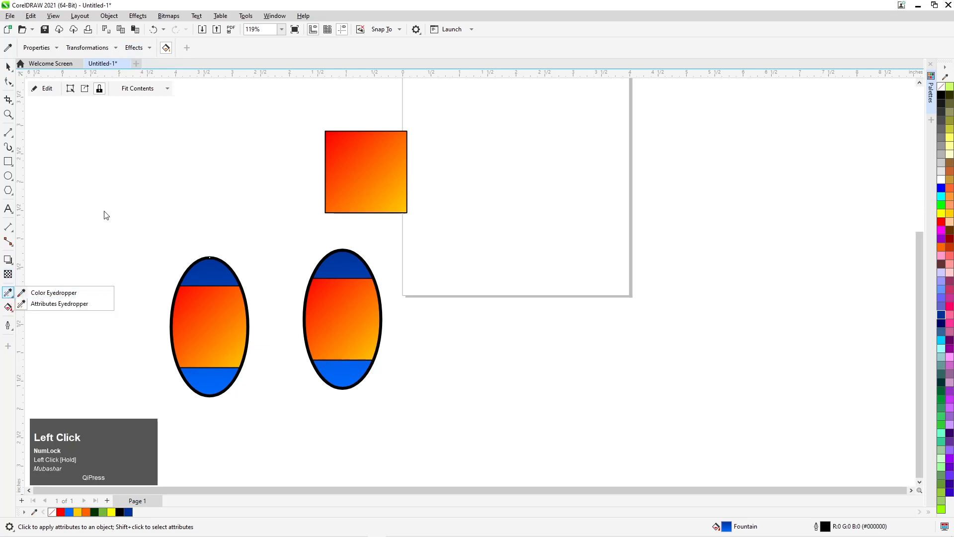
Step: Move the left PowerClip ellipse up beside the remaining orange square
scroll(256, 267, down, 1)
scroll(256, 266, down, 1)
click(8, 66)
drag(230, 312, 234, 250)
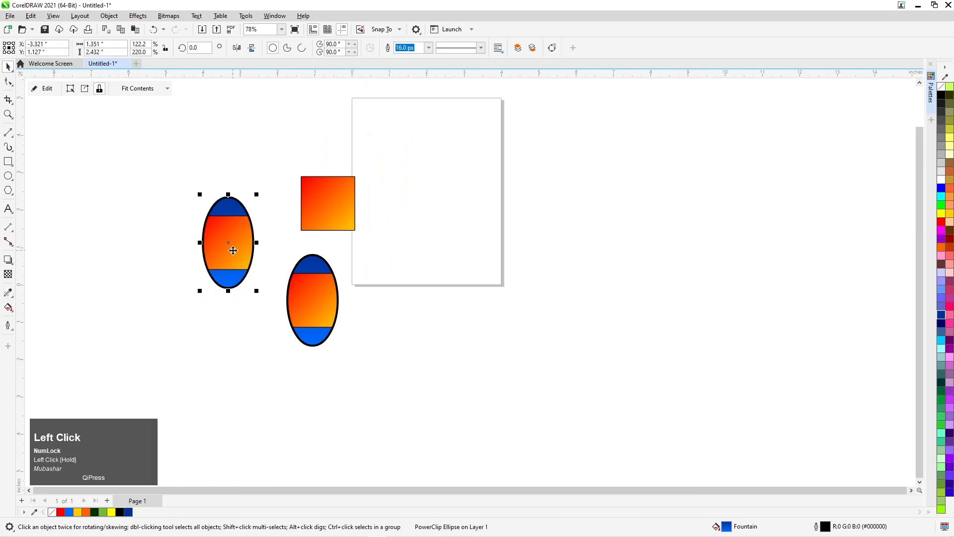